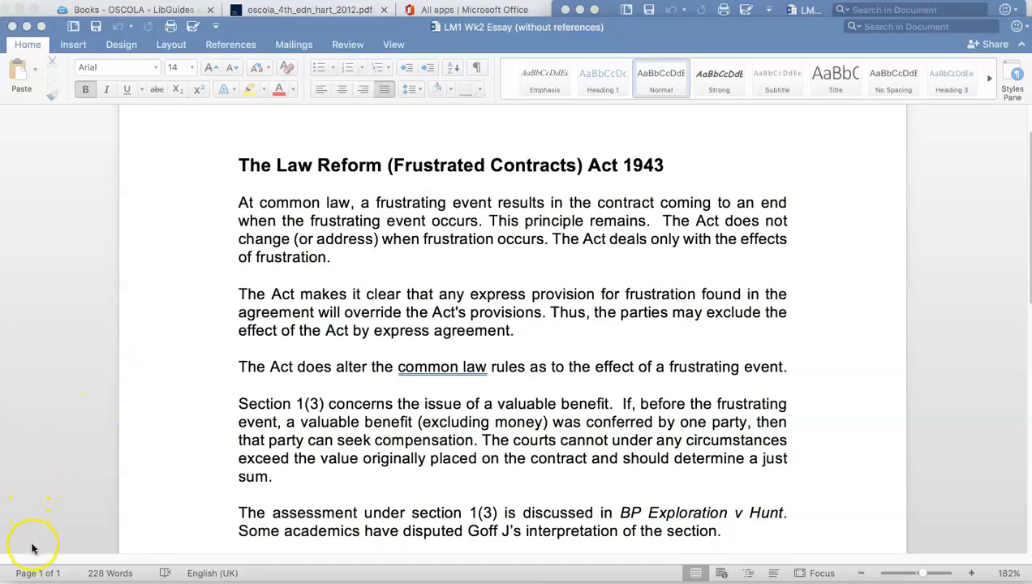
# Switch to the browser and open the OSCOLA guide's frequently referenced items, expanding the guidance for cases without a neutral citation.
pyautogui.click(394, 403)
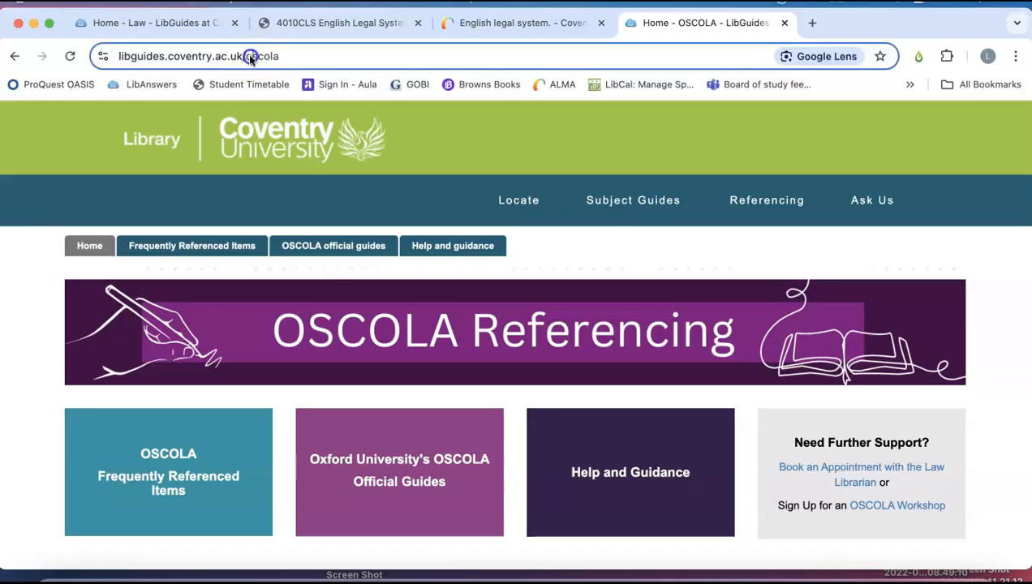
pyautogui.click(249, 55)
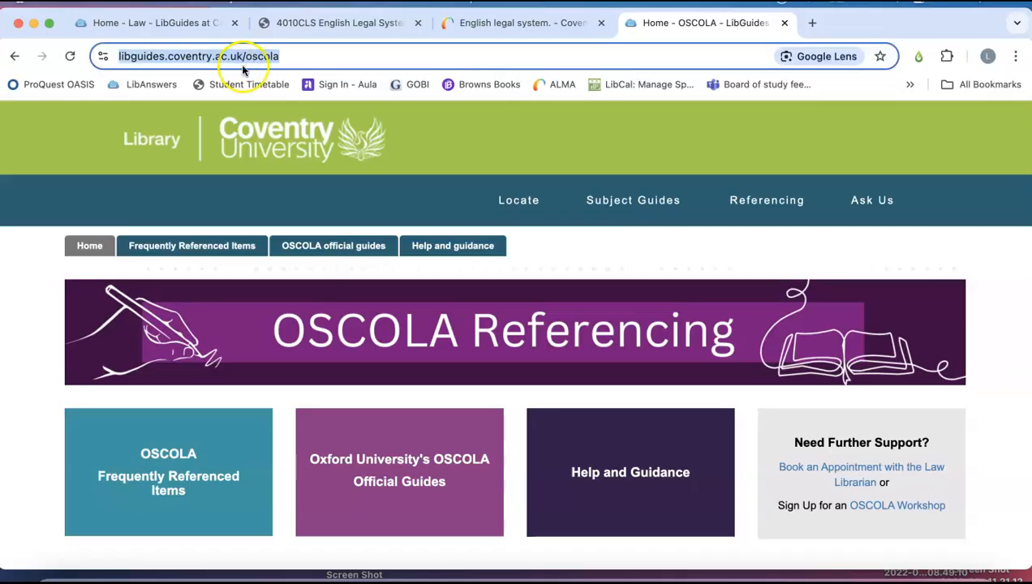
pyautogui.click(161, 485)
pyautogui.scroll(-1, 215, 453)
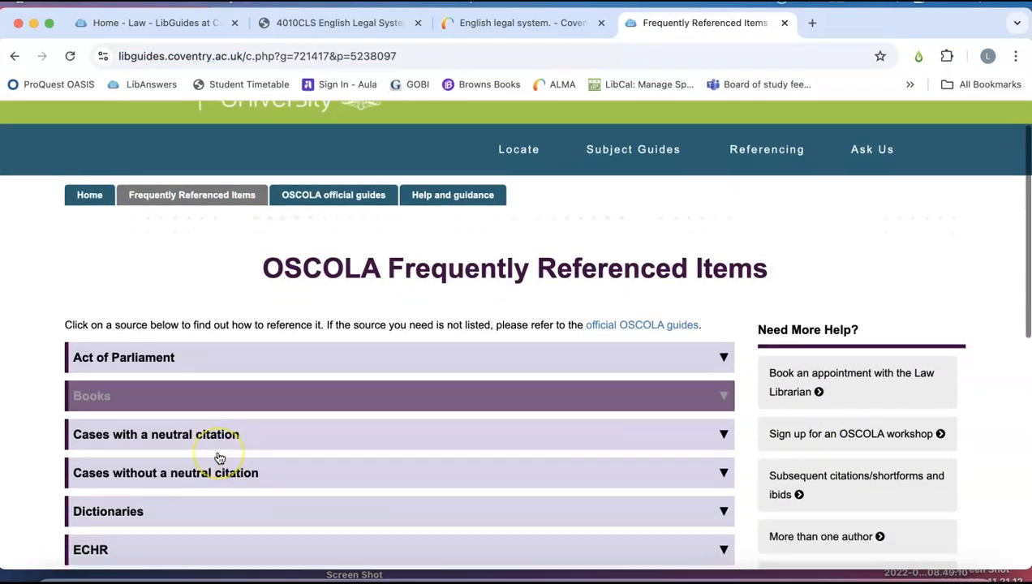
pyautogui.scroll(-1, 219, 459)
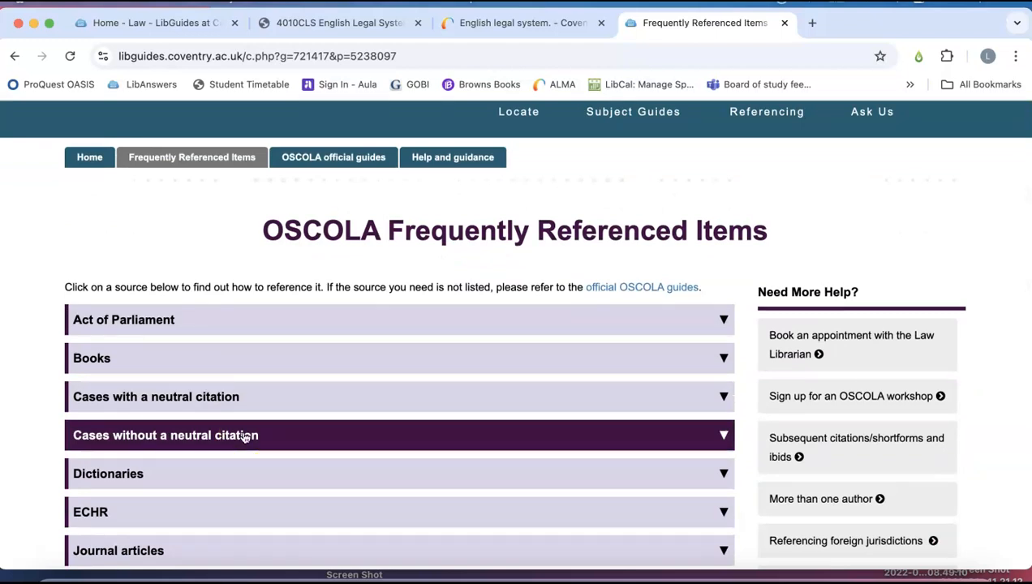
pyautogui.click(244, 437)
pyautogui.scroll(-1, 241, 493)
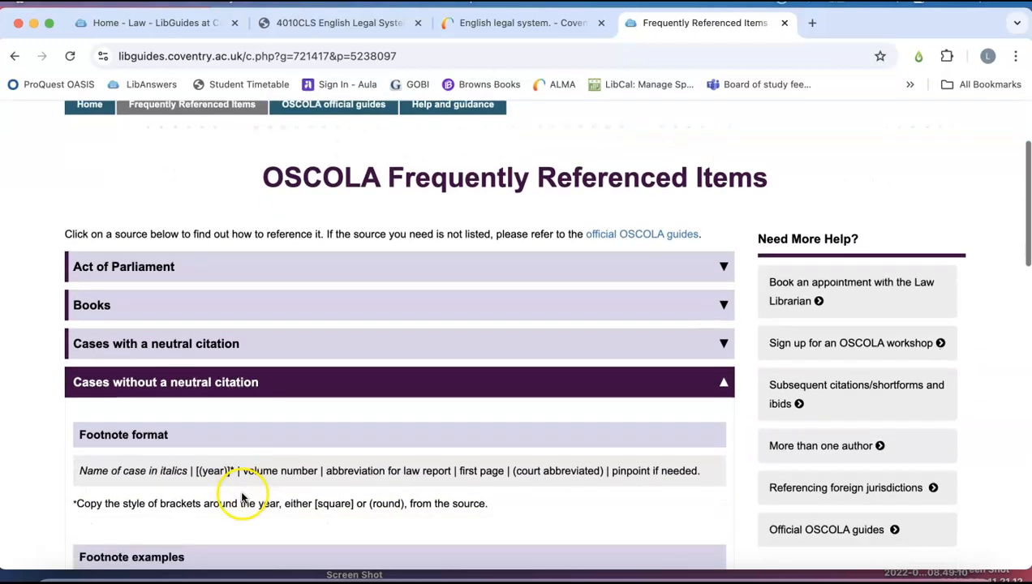
pyautogui.scroll(-3, 138, 459)
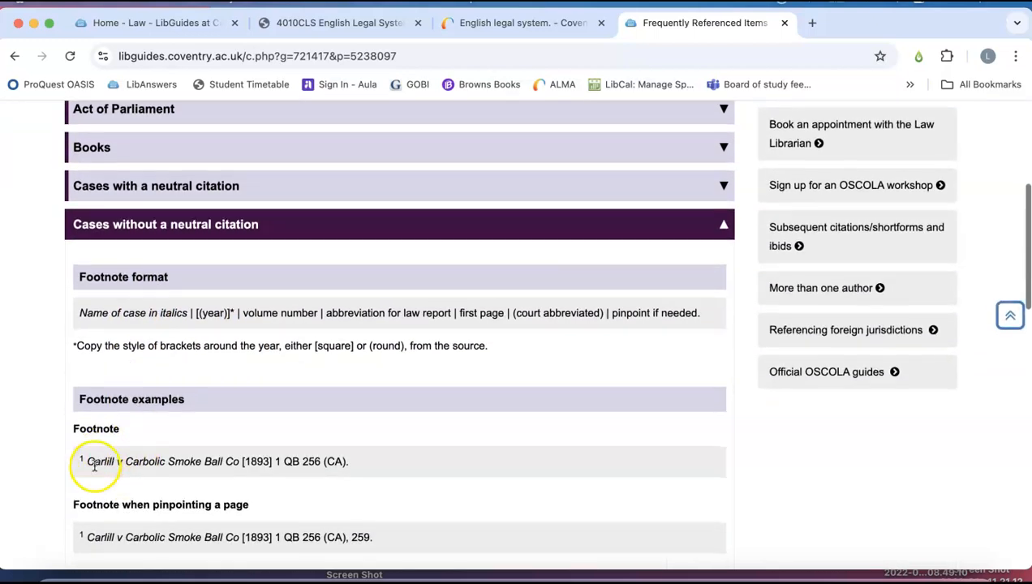
# Examine the Carlill v Carbolic Smoke Ball Co footnote example, highlighting its case name and the citation details that follow.
pyautogui.click(95, 466)
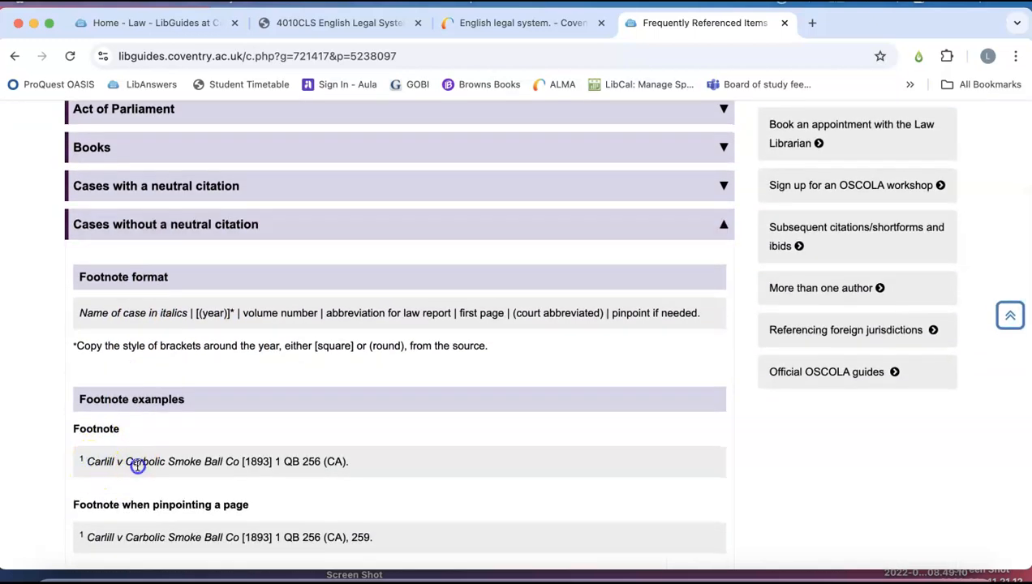
pyautogui.moveTo(239, 468); pyautogui.dragTo(85, 462)
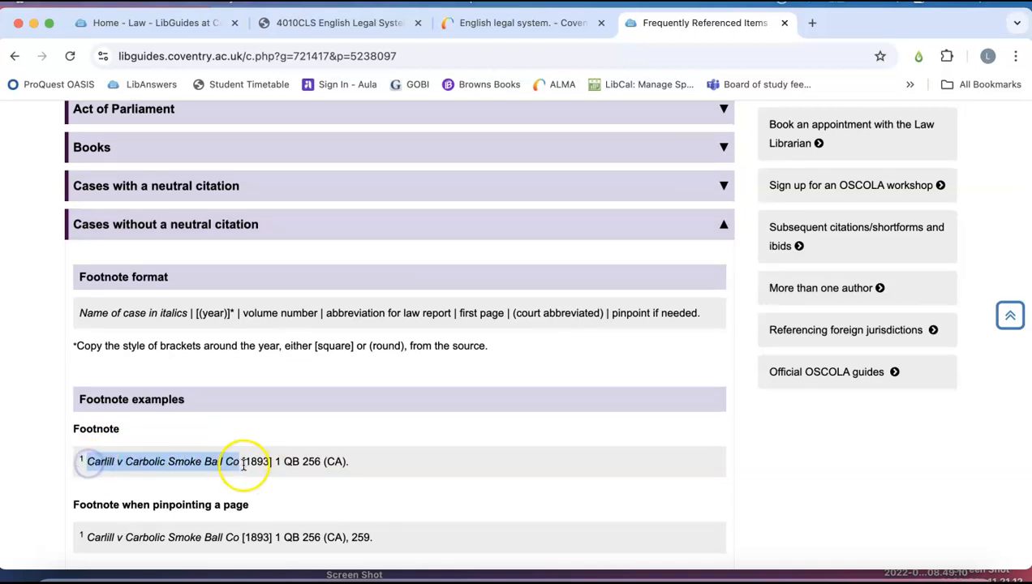
pyautogui.moveTo(243, 462); pyautogui.dragTo(352, 460)
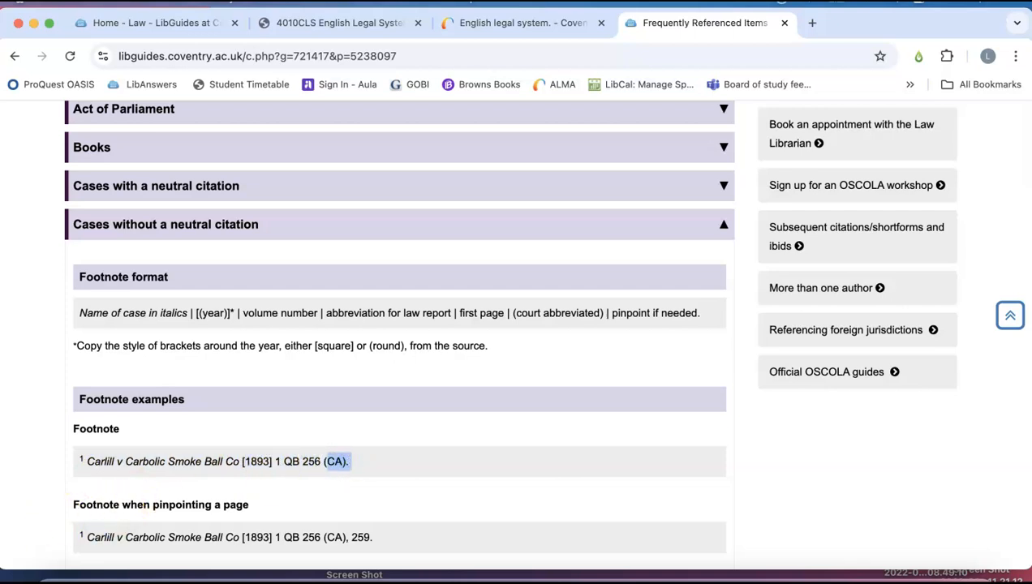
pyautogui.click(83, 444)
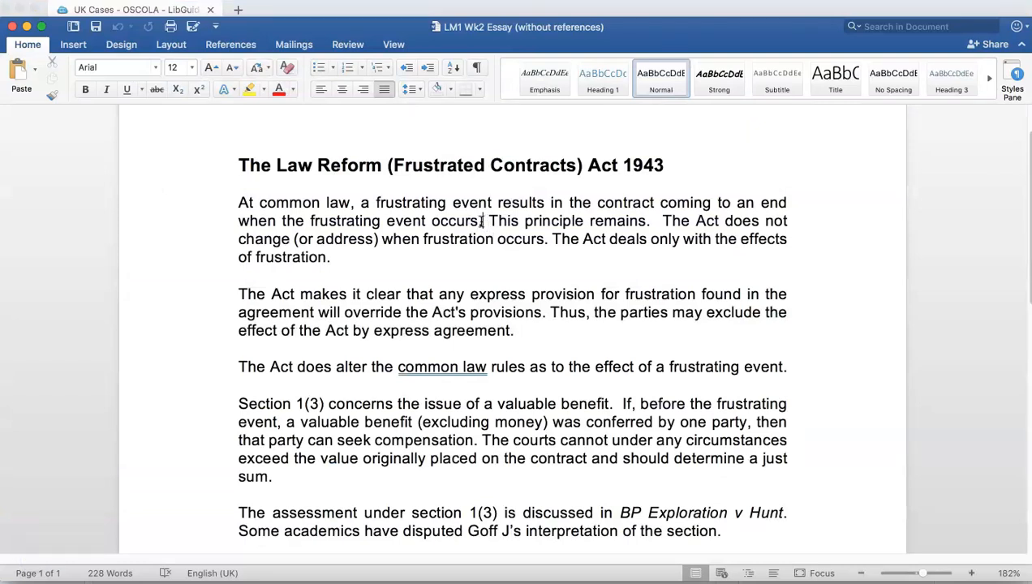
# Insert a footnote in the essay's first paragraph after "when the frustrating event occurs." and go to its note text.
pyautogui.click(223, 47)
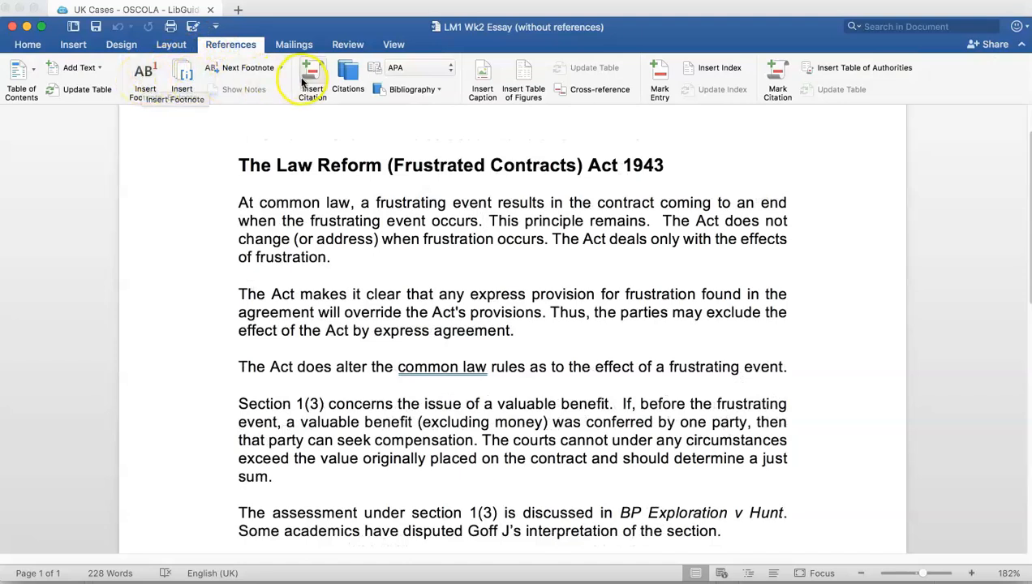
pyautogui.click(147, 81)
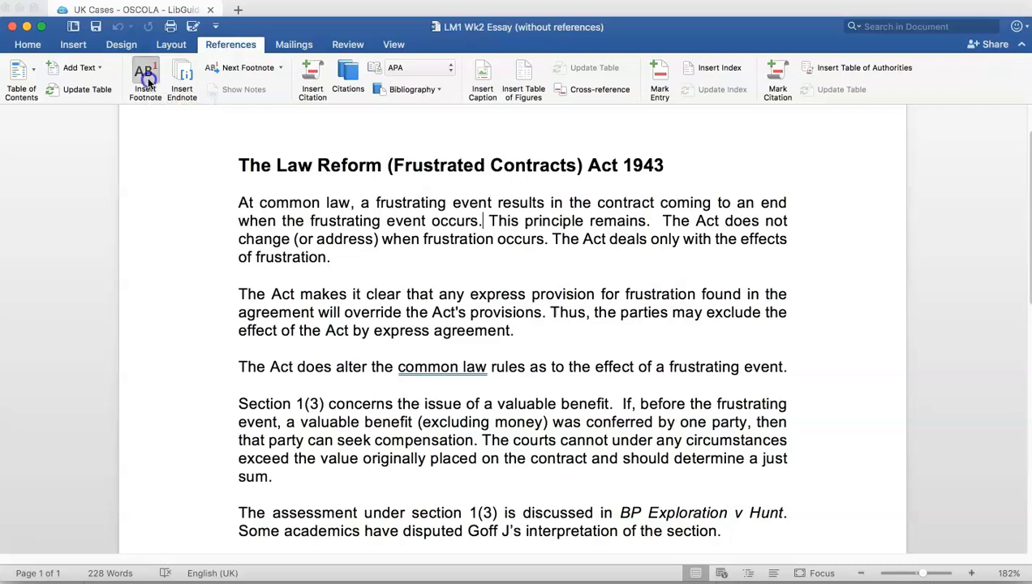
pyautogui.scroll(10, 341, 393)
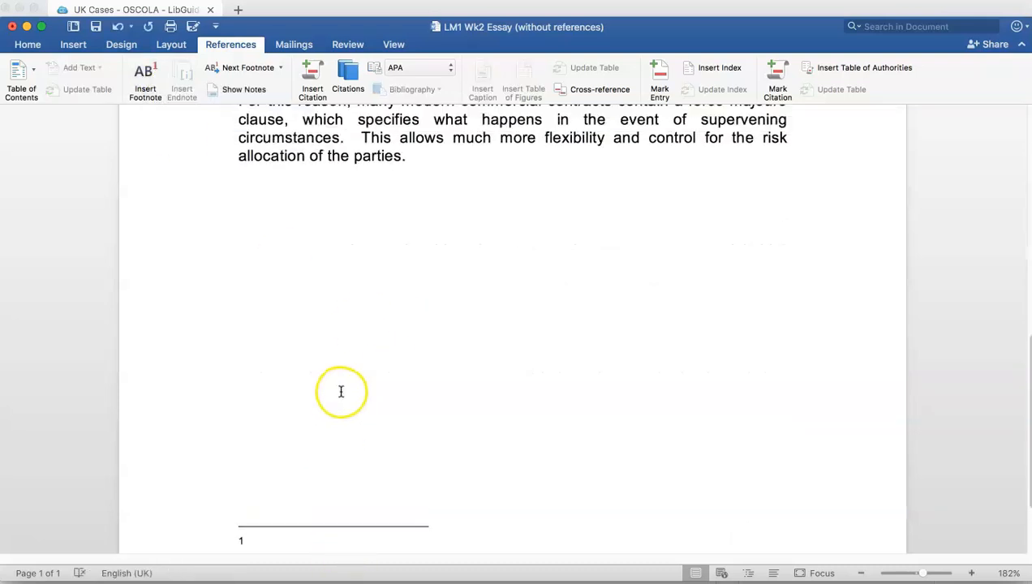
pyautogui.scroll(3, 342, 393)
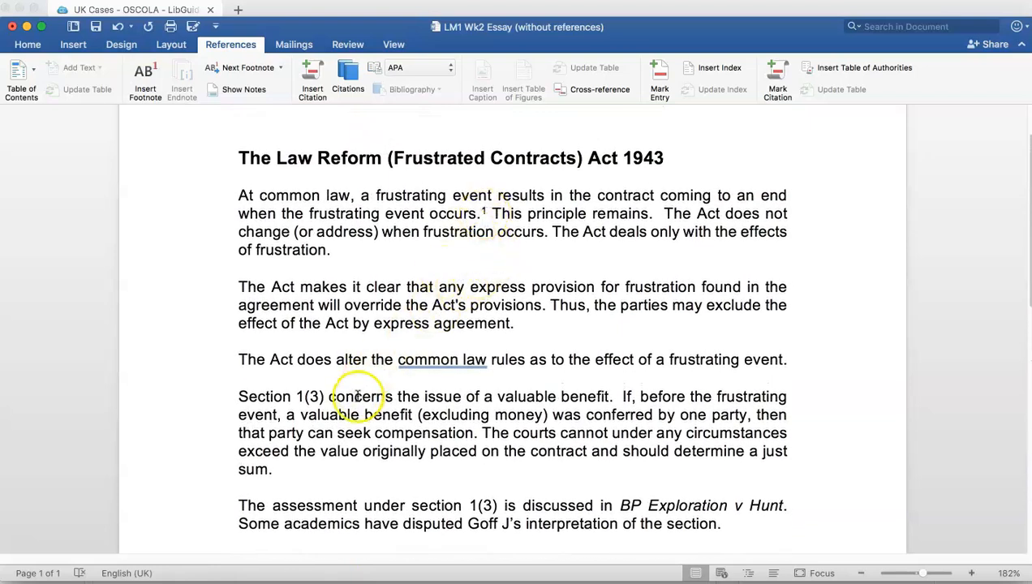
pyautogui.scroll(-12, 341, 420)
pyautogui.scroll(-14, 344, 420)
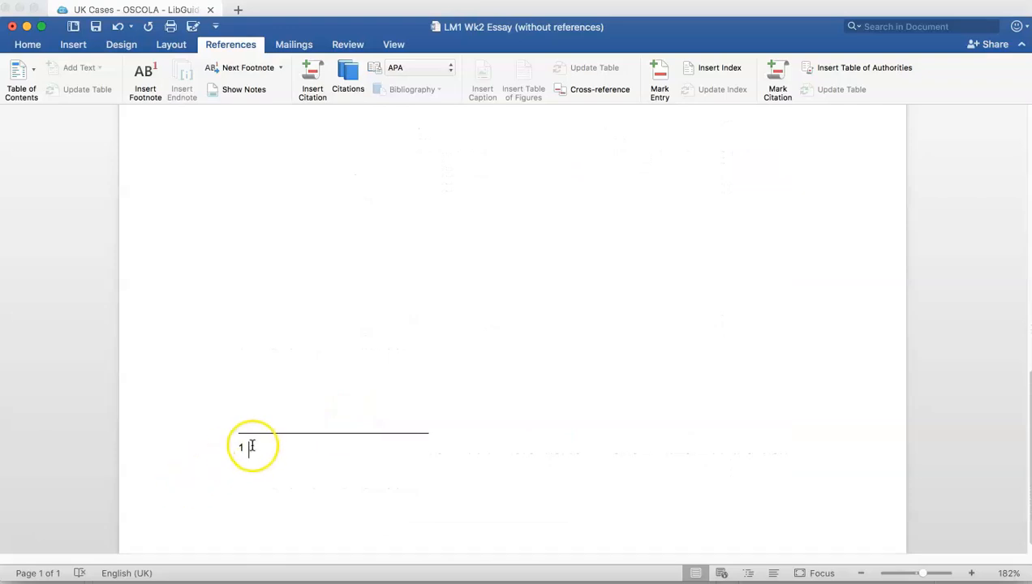
# Paste the case citation into footnote 1 and complete it as "Hirji Mulji v Cheong Yue Steamship Co Ltd [1926] AC 497 (CA).".
pyautogui.rightClick(248, 446)
pyautogui.click(284, 427)
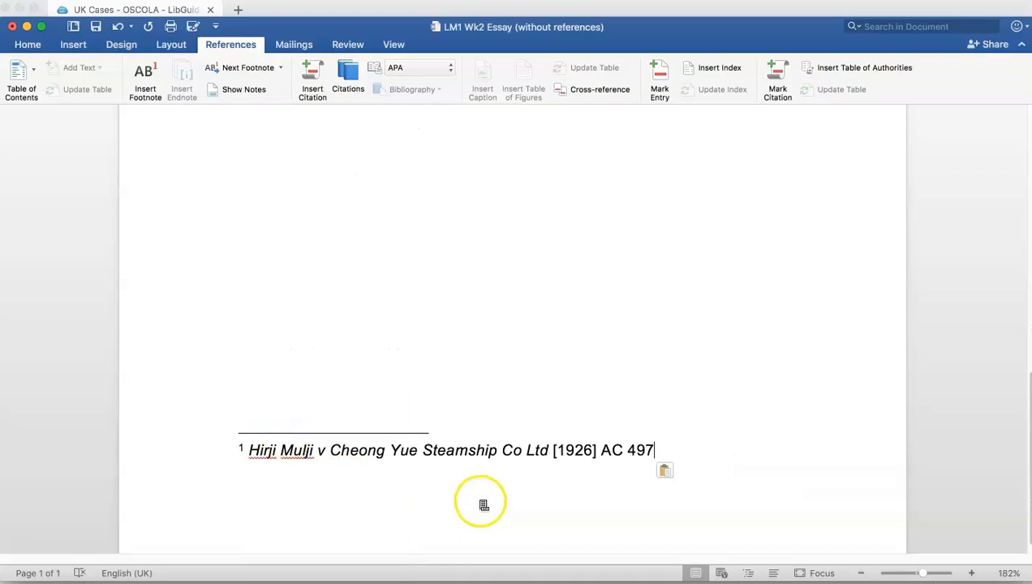
pyautogui.write('.')
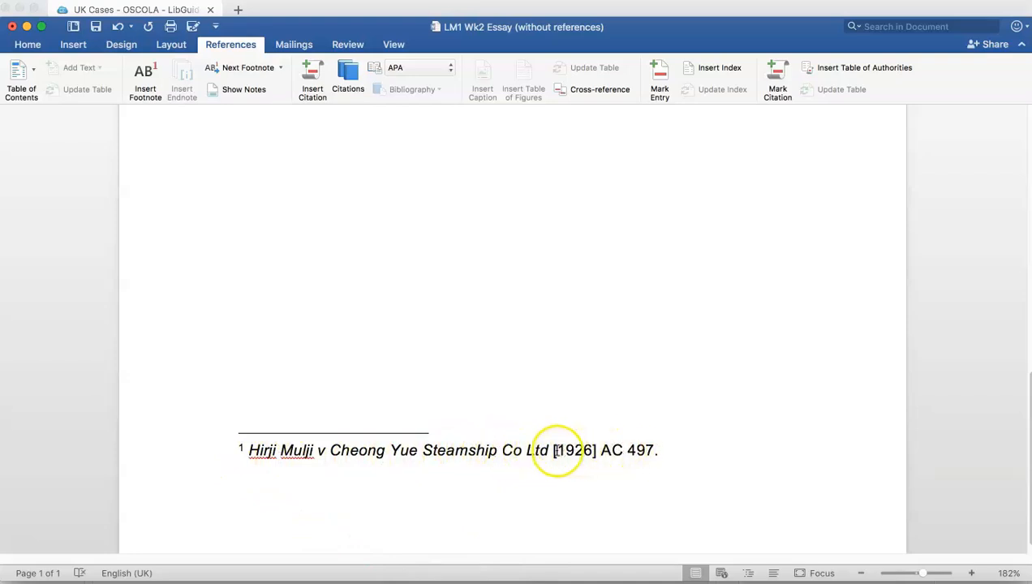
pyautogui.click(655, 451)
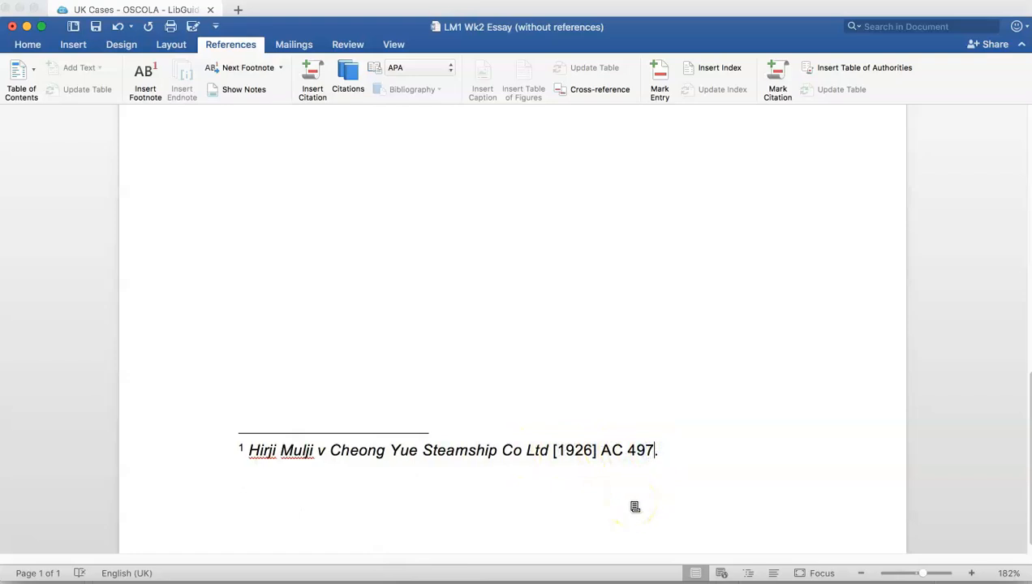
pyautogui.write('(CA)')
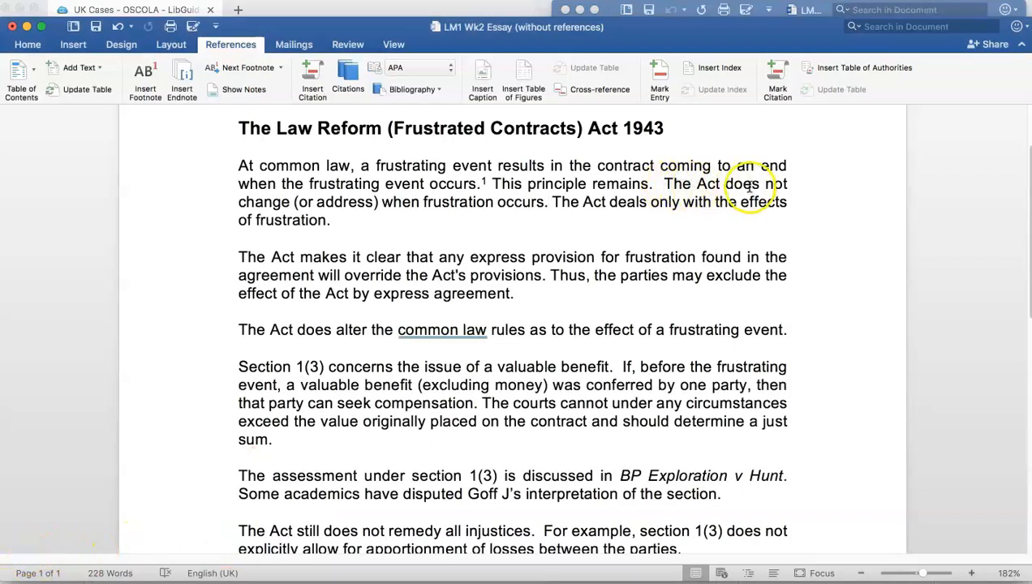
# Place the cursor after "when frustration occurs." and look up the Act of Parliament footnote example in the browser's OSCOLA guide.
pyautogui.click(551, 201)
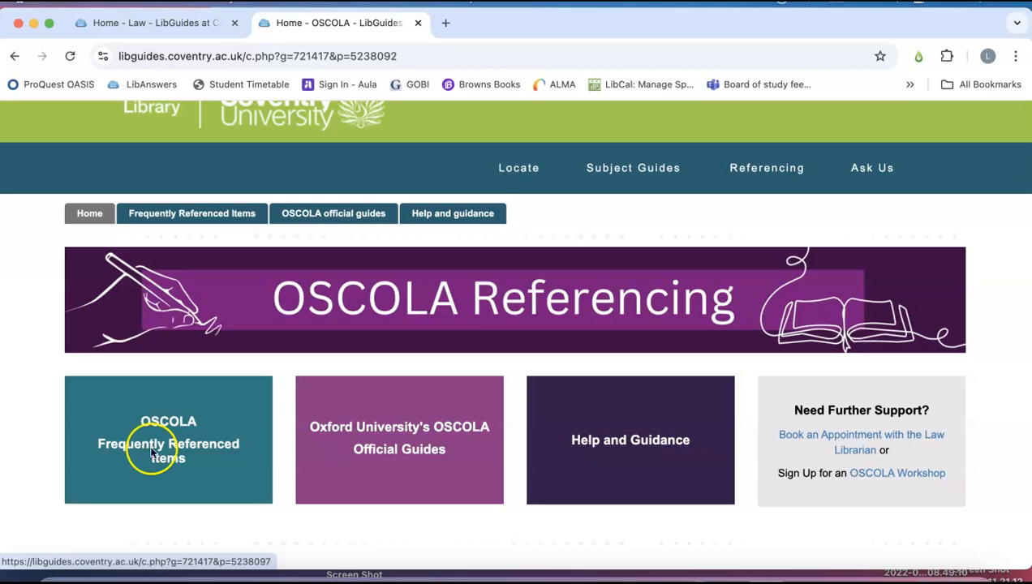
pyautogui.click(150, 452)
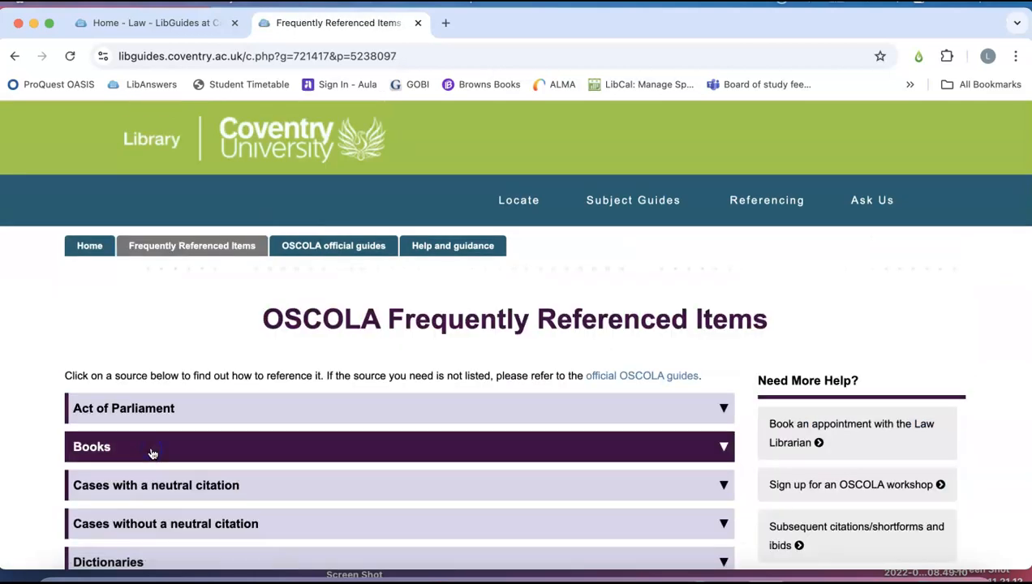
pyautogui.scroll(-1, 176, 443)
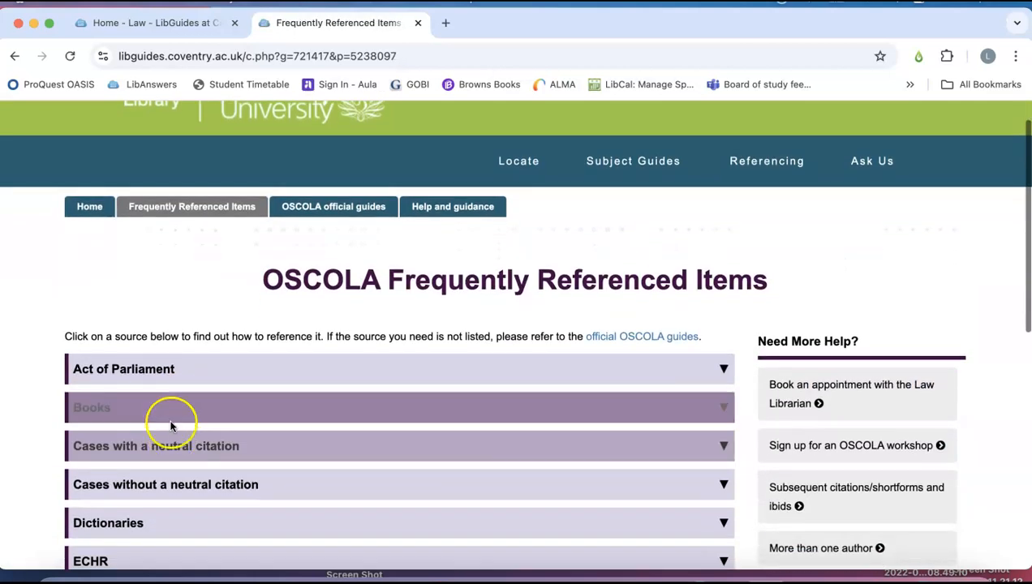
pyautogui.click(167, 377)
pyautogui.scroll(-4, 173, 432)
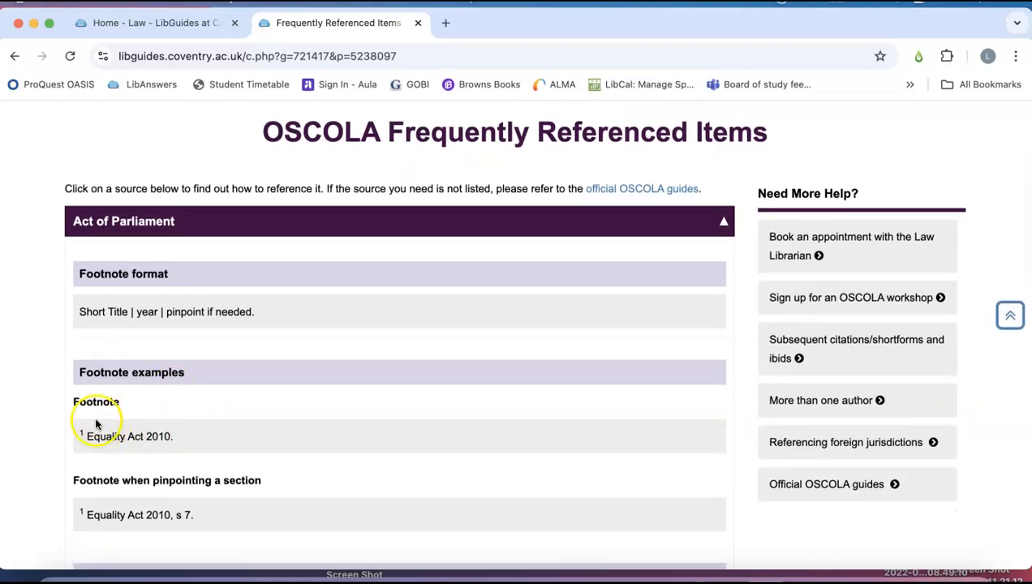
pyautogui.moveTo(86, 436); pyautogui.dragTo(168, 435)
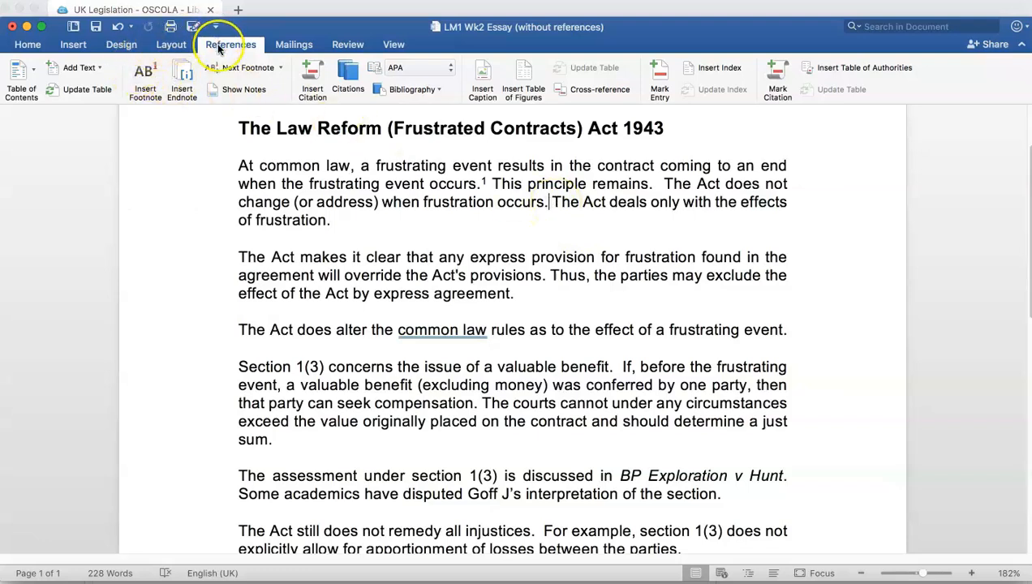
# Insert a second footnote after "when frustration occurs." in the essay and paste the copied reference into it.
pyautogui.click(145, 78)
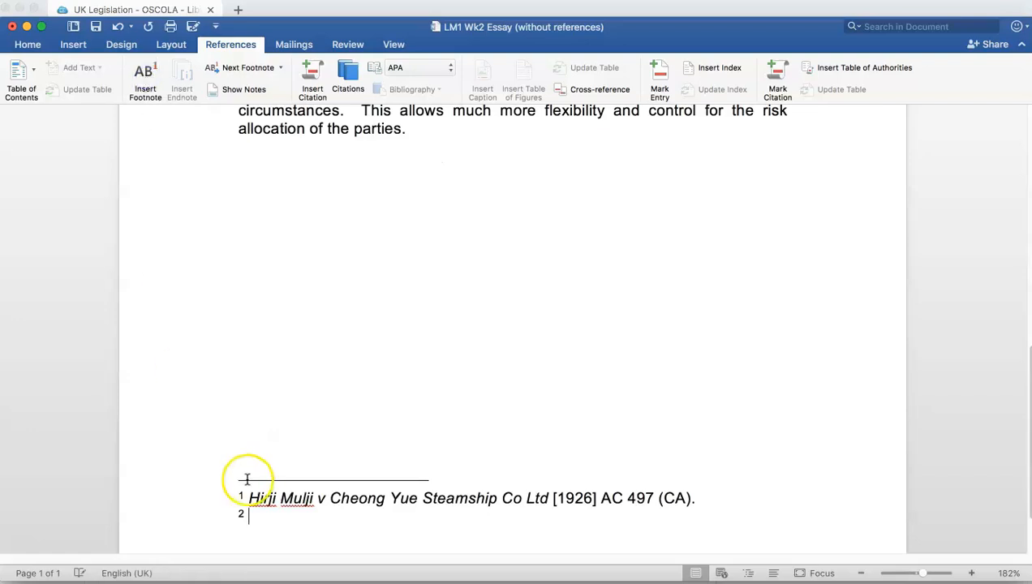
pyautogui.click(249, 515)
pyautogui.rightClick(249, 516)
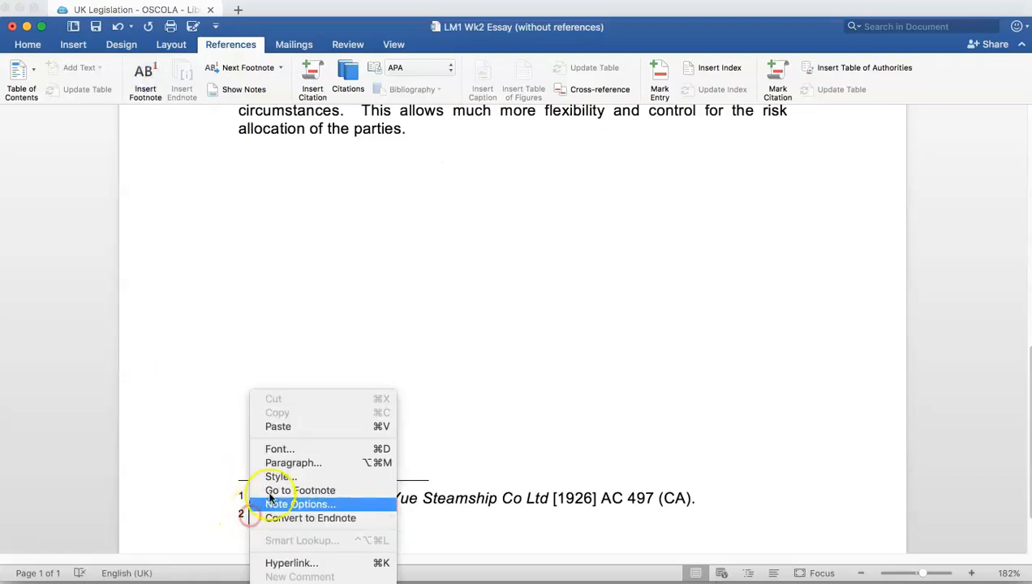
pyautogui.click(286, 427)
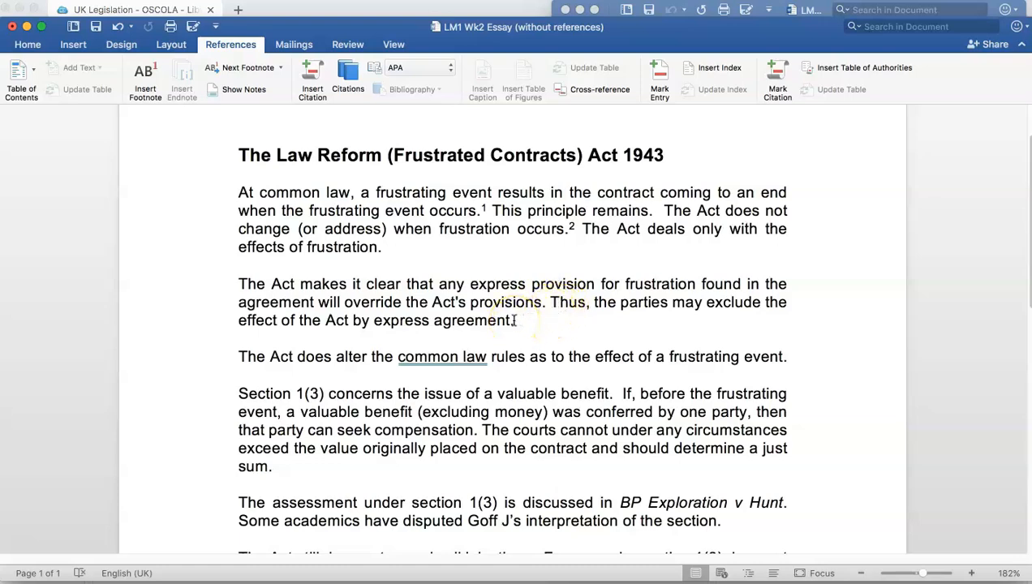
# Place the cursor after "by express agreement." at the end of the essay's second paragraph.
pyautogui.click(513, 319)
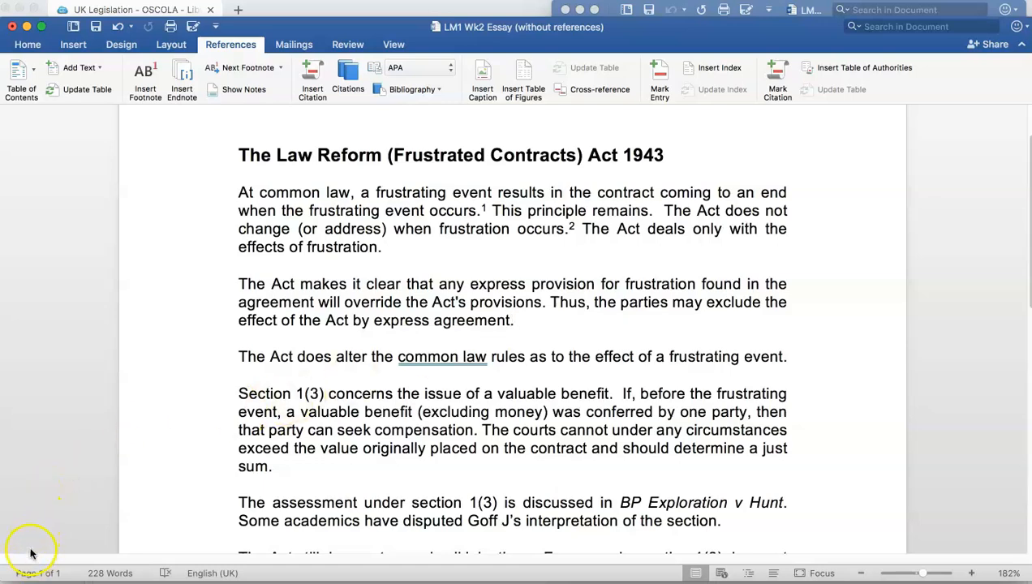
pyautogui.scroll(-5, 244, 519)
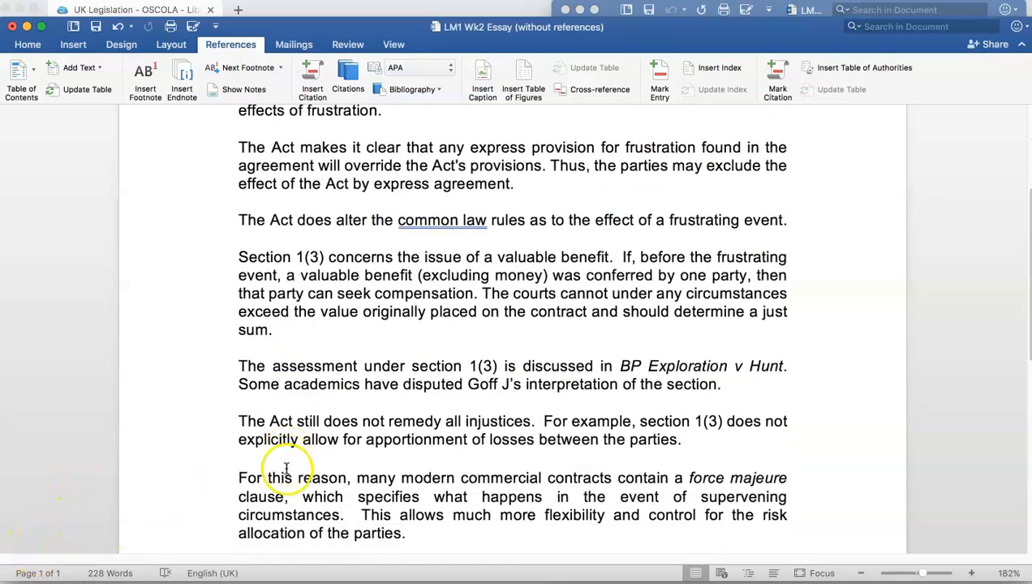
pyautogui.scroll(-15, 288, 469)
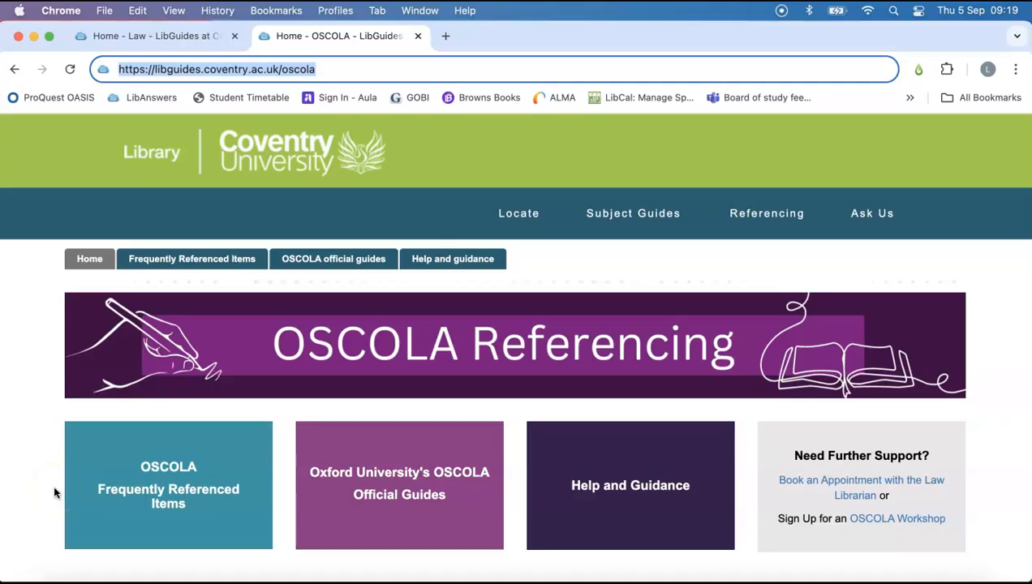
# In the browser's OSCOLA frequently referenced items, open the guidance on subsequent citations, shortforms and ibids and examine its example footnotes.
pyautogui.click(165, 486)
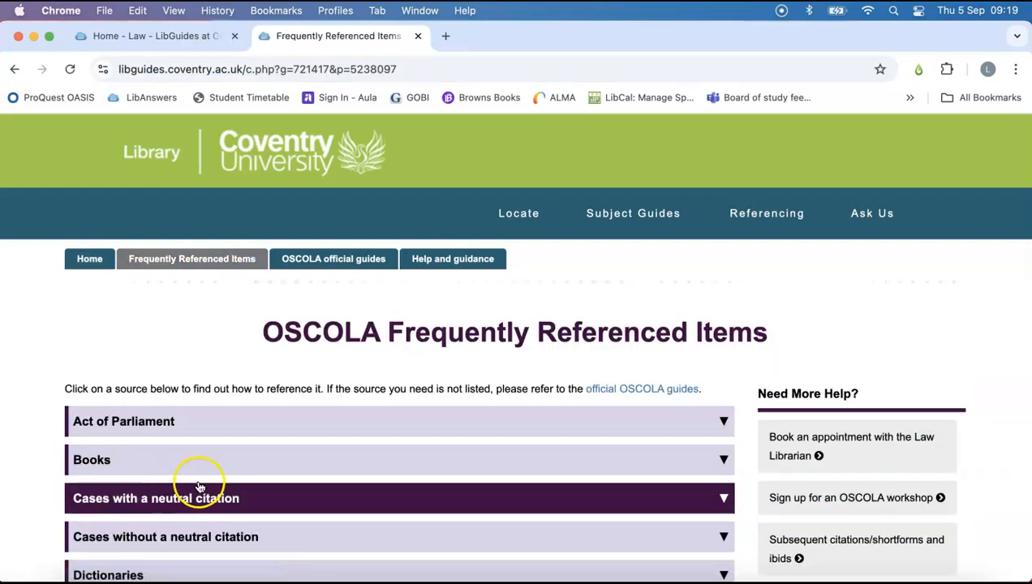
pyautogui.scroll(-2, 316, 485)
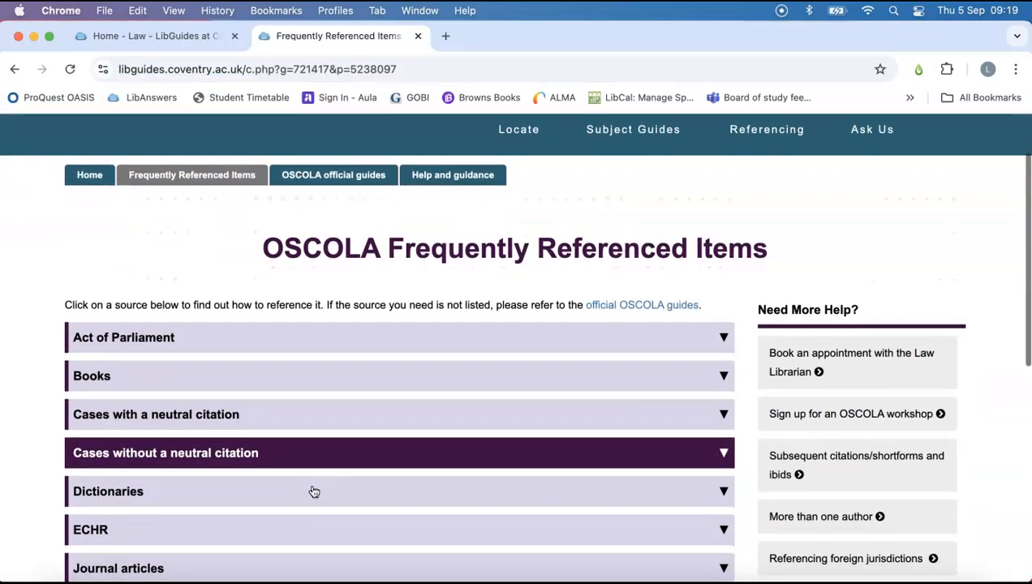
pyautogui.scroll(-2, 314, 491)
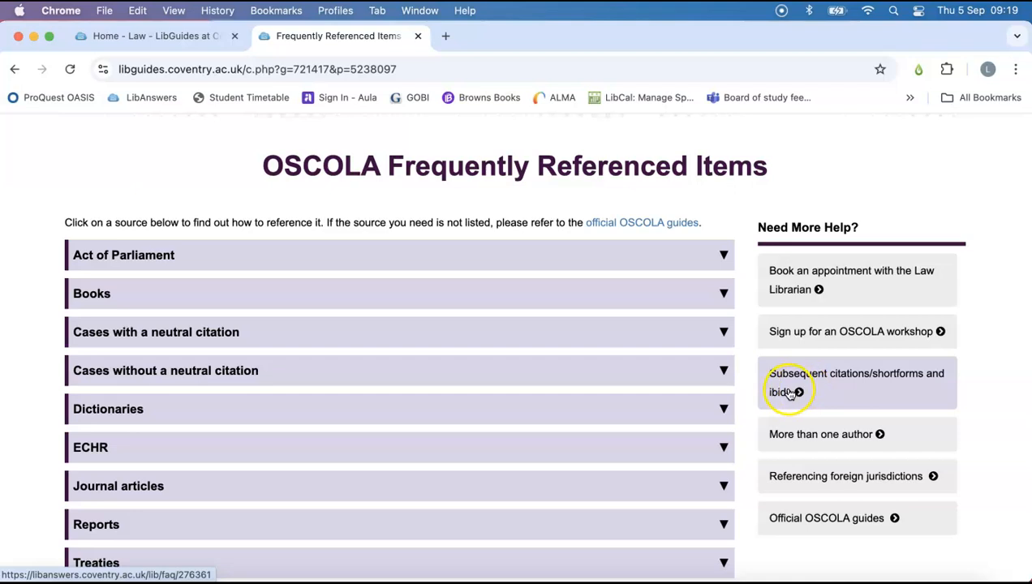
pyautogui.click(912, 382)
pyautogui.scroll(-4, 319, 442)
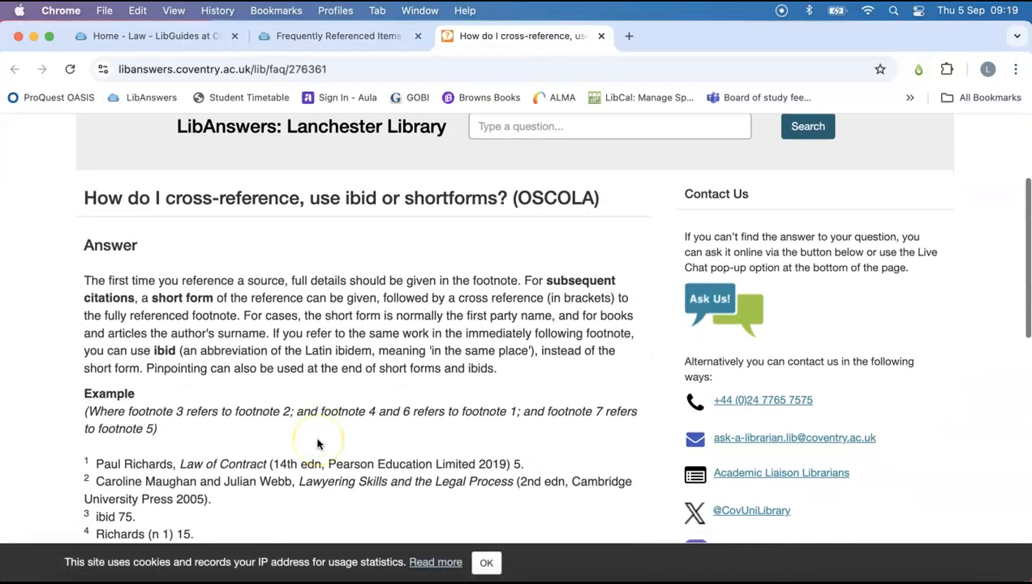
pyautogui.scroll(-3, 318, 444)
pyautogui.scroll(2, 318, 444)
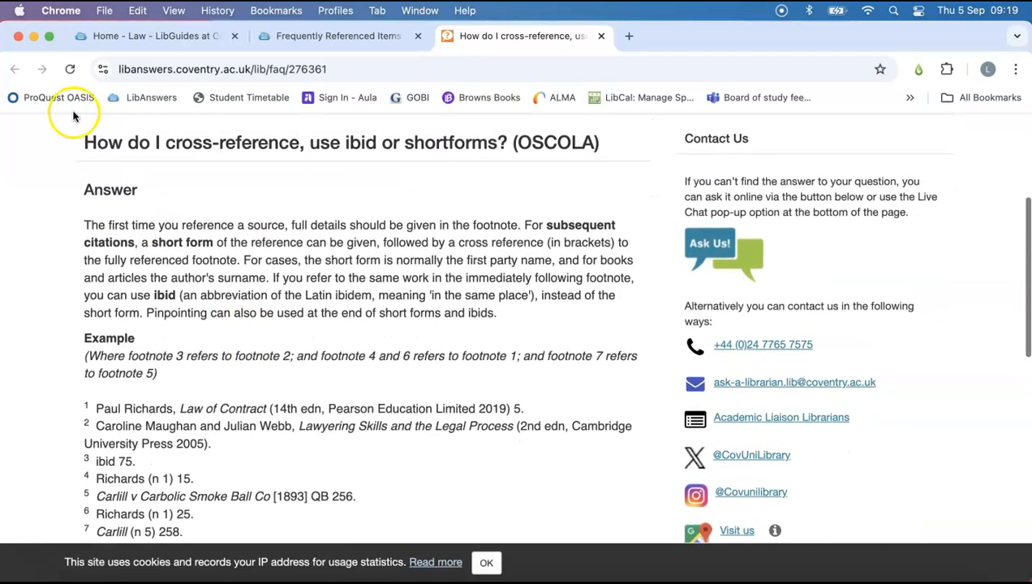
# Open the OSCOLA 4th Edition PDF from the official OSCOLA guides page linked in the frequently referenced items.
pyautogui.click(339, 37)
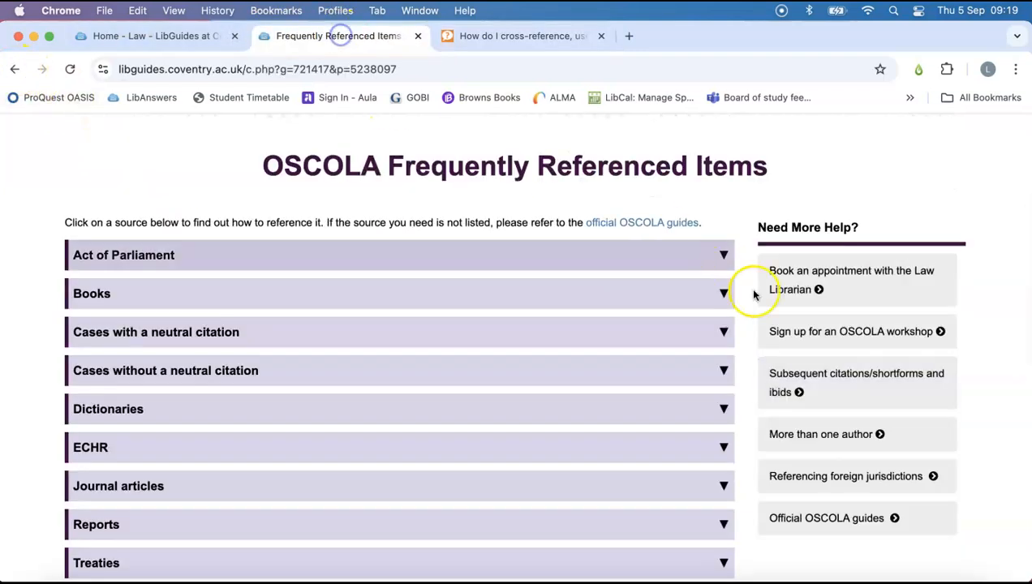
pyautogui.click(817, 519)
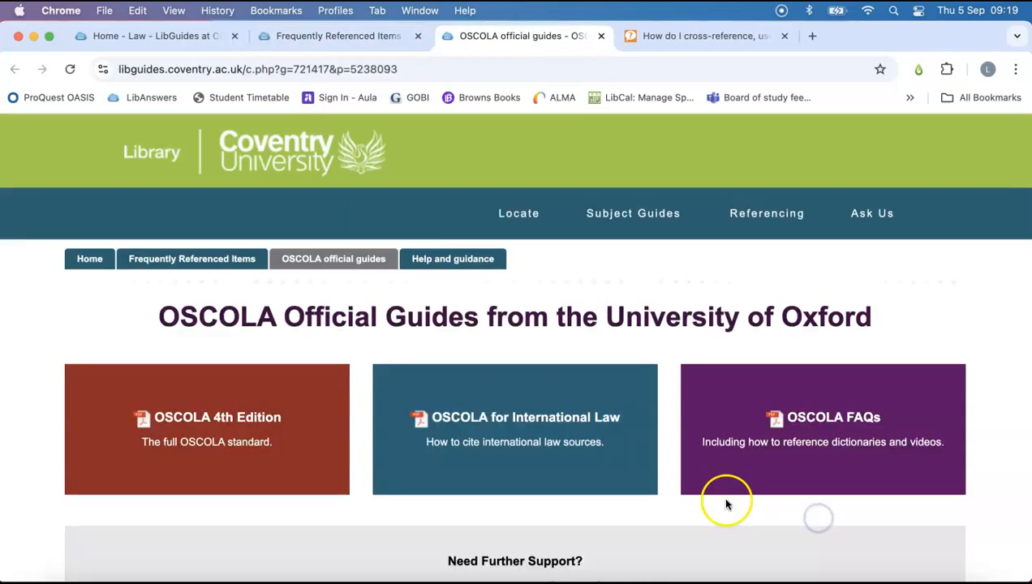
pyautogui.click(241, 423)
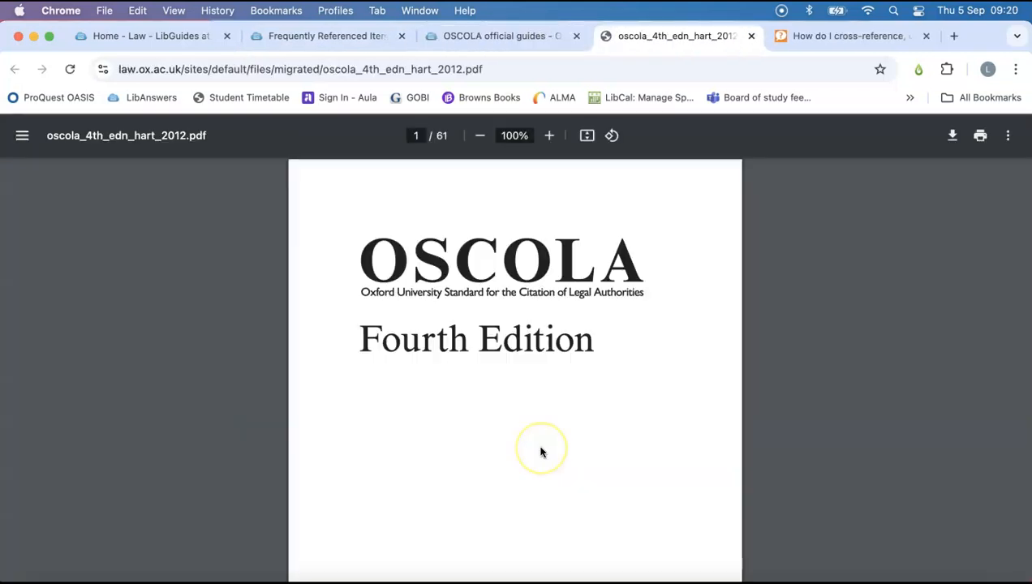
pyautogui.click(562, 230)
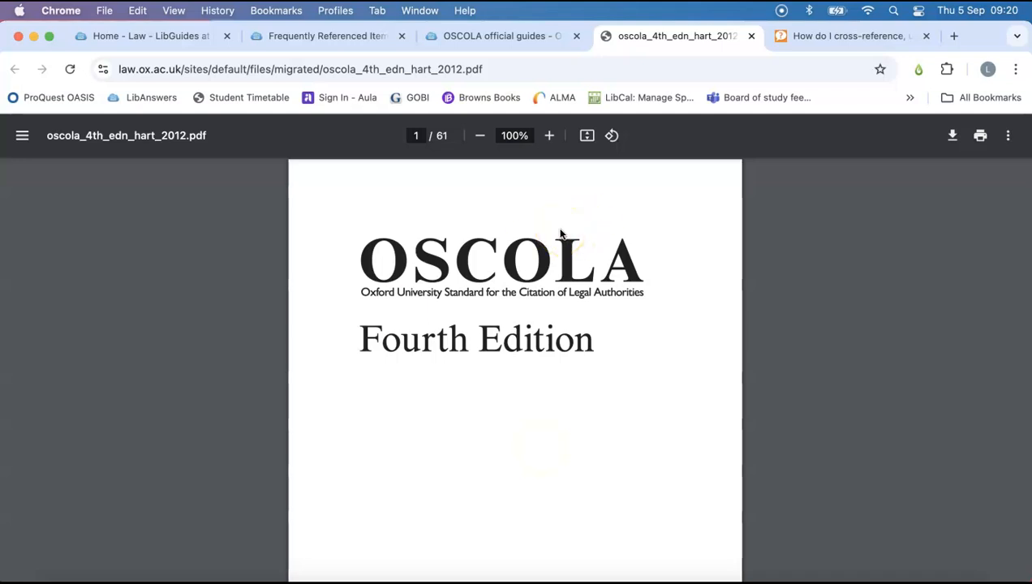
pyautogui.click(568, 322)
pyautogui.scroll(-4, 568, 324)
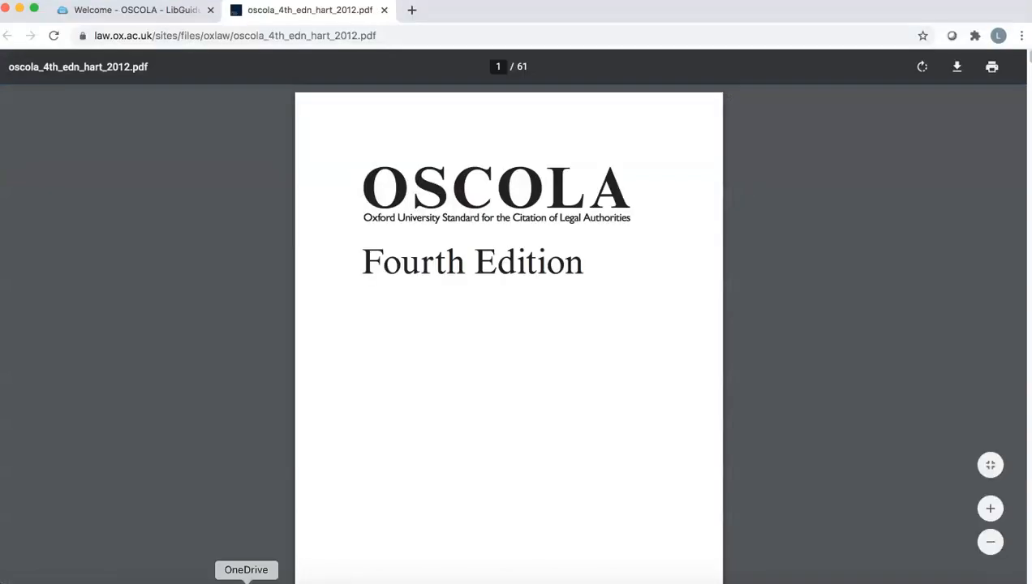
pyautogui.click(506, 449)
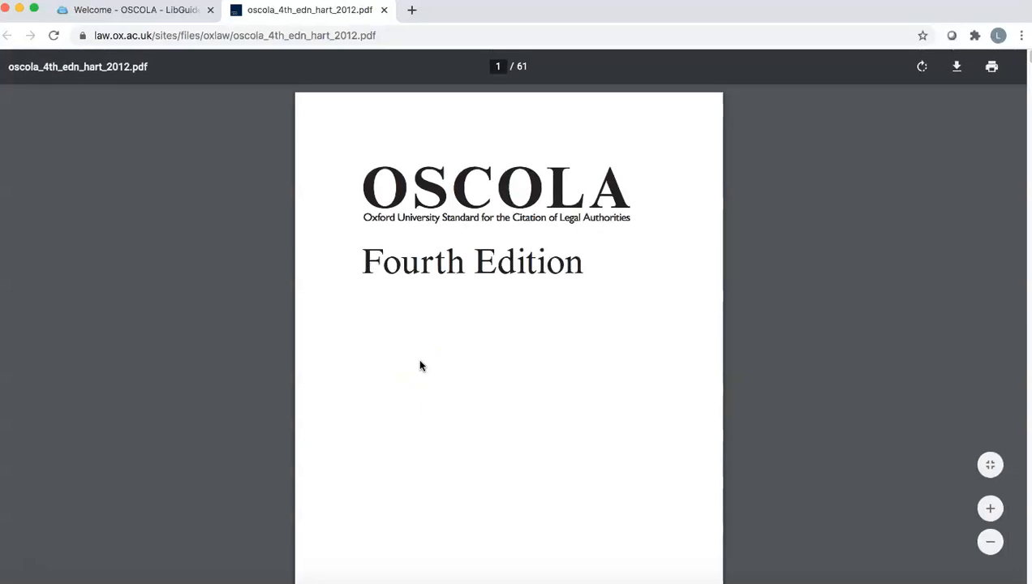
# Search the OSCOLA PDF for "IBID" and examine section 1.2.1 on subsequent citations with its case example.
pyautogui.press('super+f')
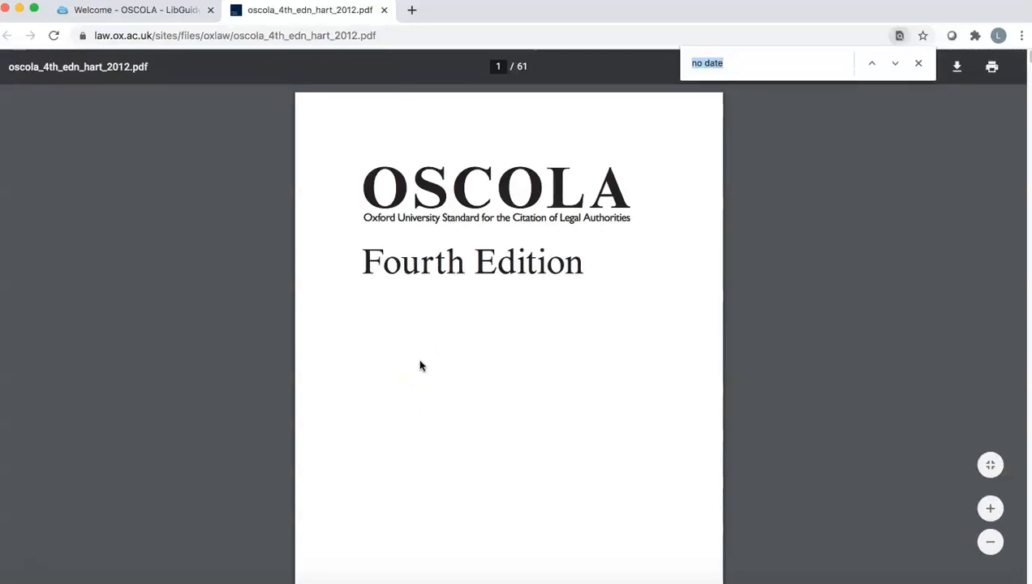
pyautogui.press('BackSpace')
pyautogui.write('IBID')
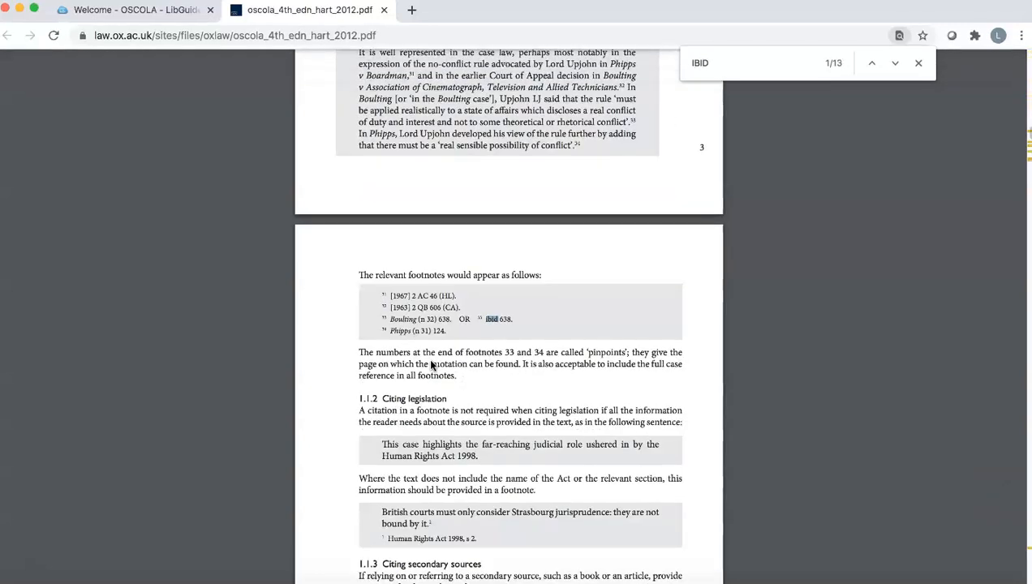
pyautogui.press('Return')
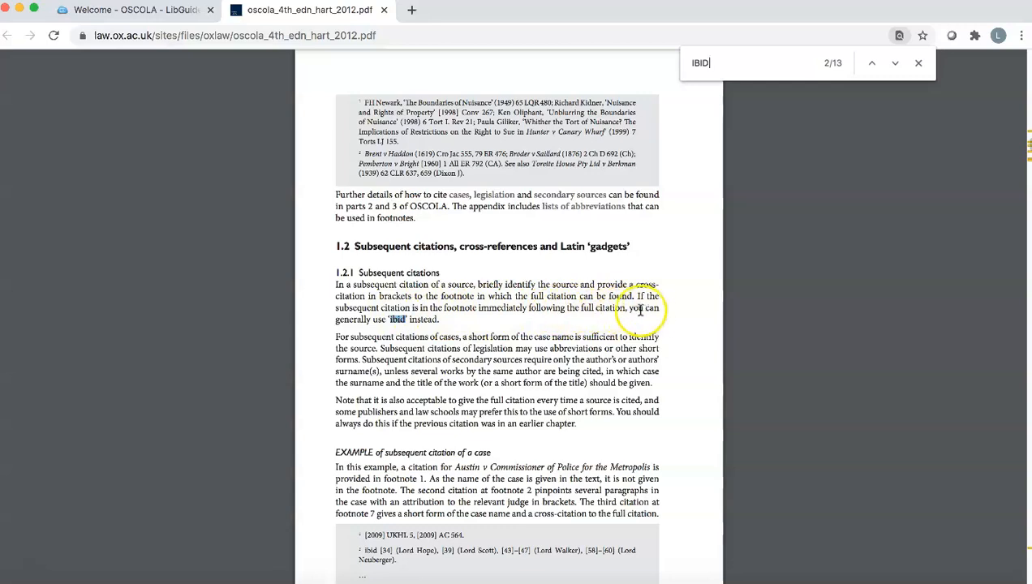
pyautogui.scroll(-1, 403, 321)
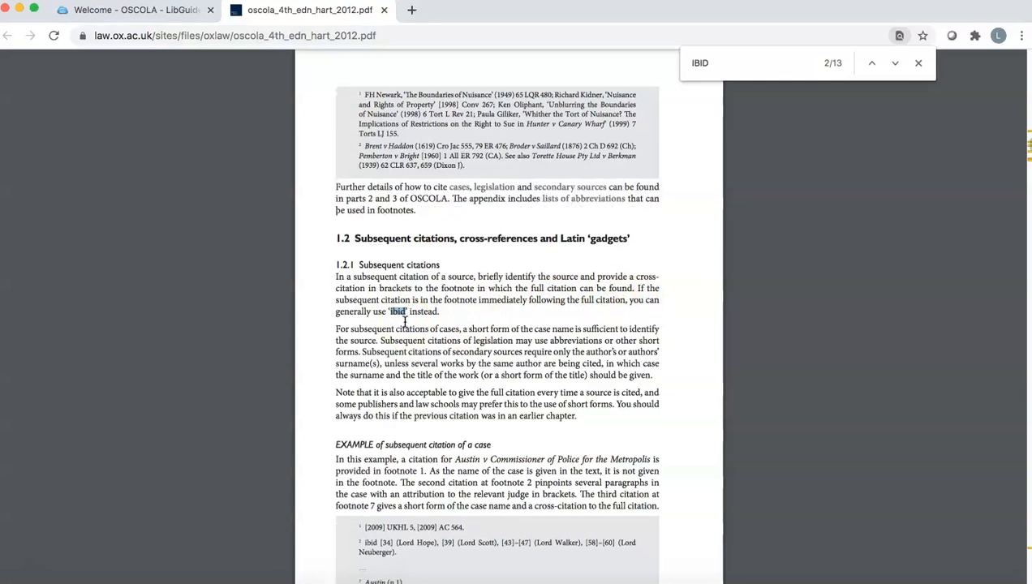
pyautogui.scroll(-5, 404, 321)
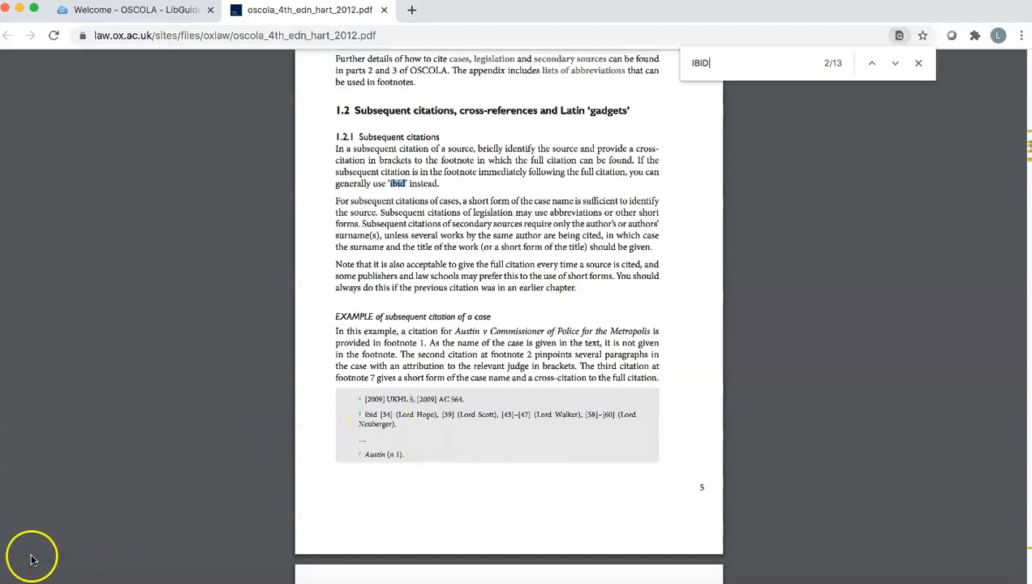
# Back in the Word essay, insert a footnote after "by express agreement." and paste "ibid s 2(3)." into it.
pyautogui.press('super+Tab')
pyautogui.click(516, 241)
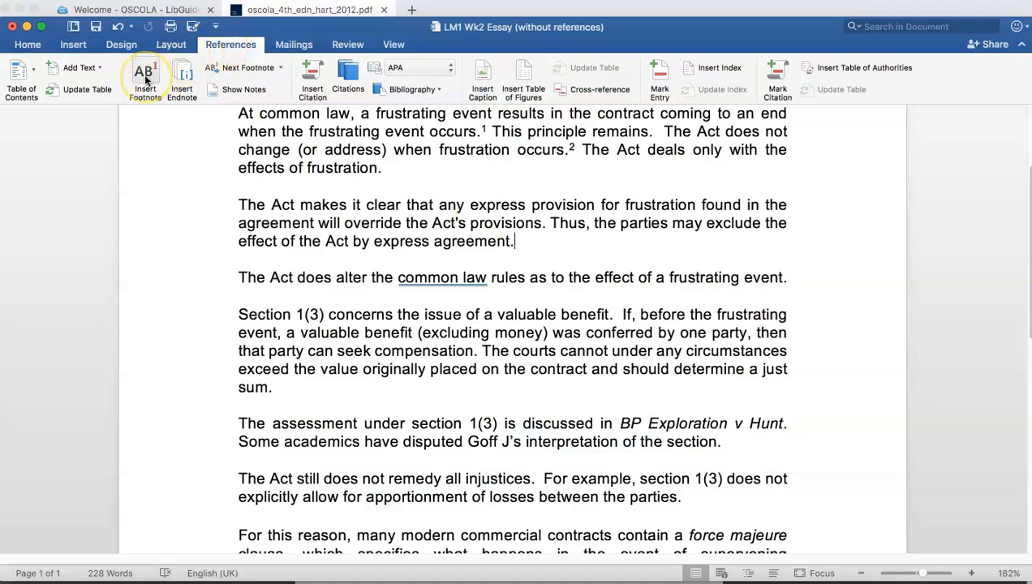
pyautogui.click(147, 78)
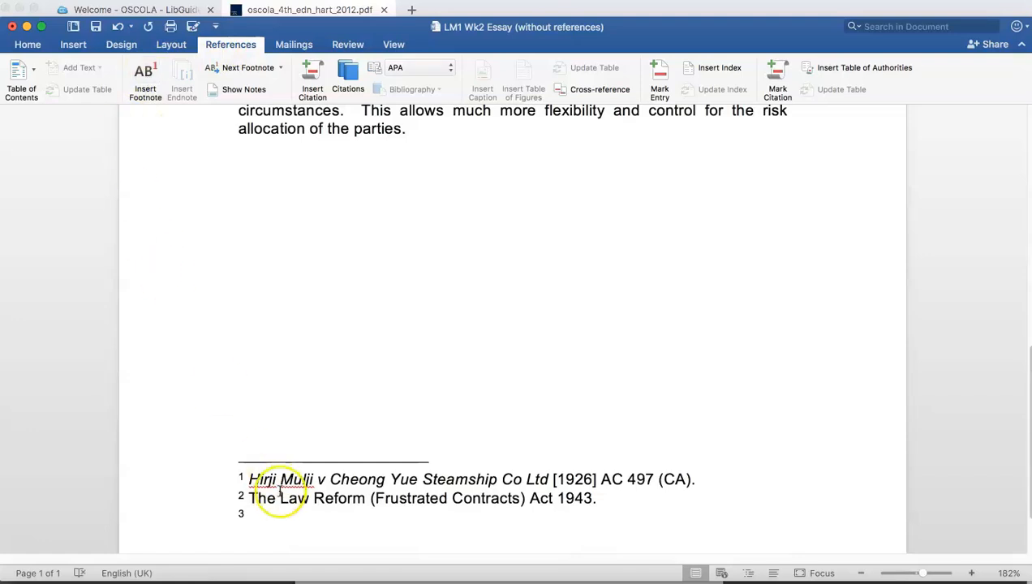
pyautogui.rightClick(256, 513)
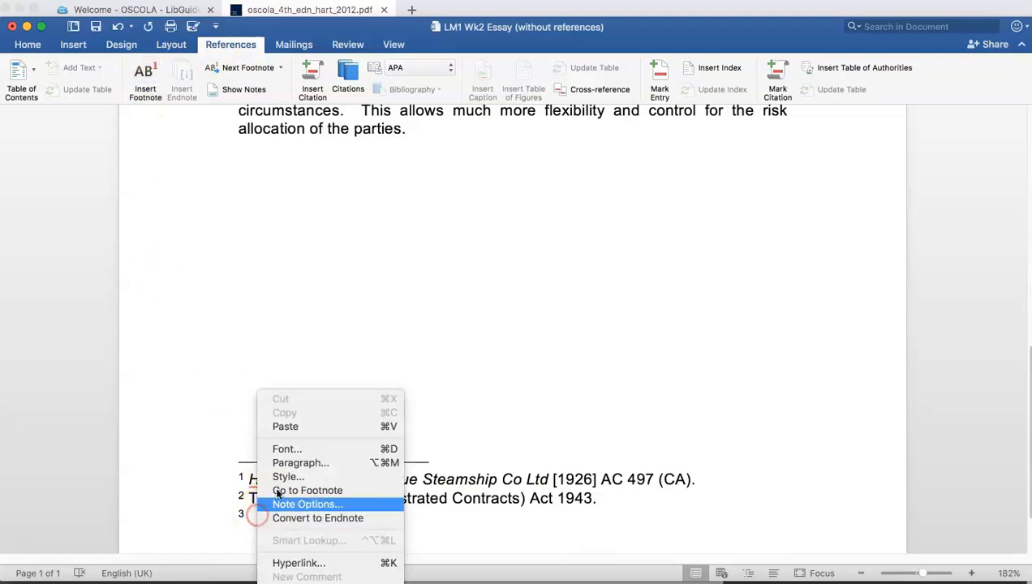
pyautogui.click(292, 425)
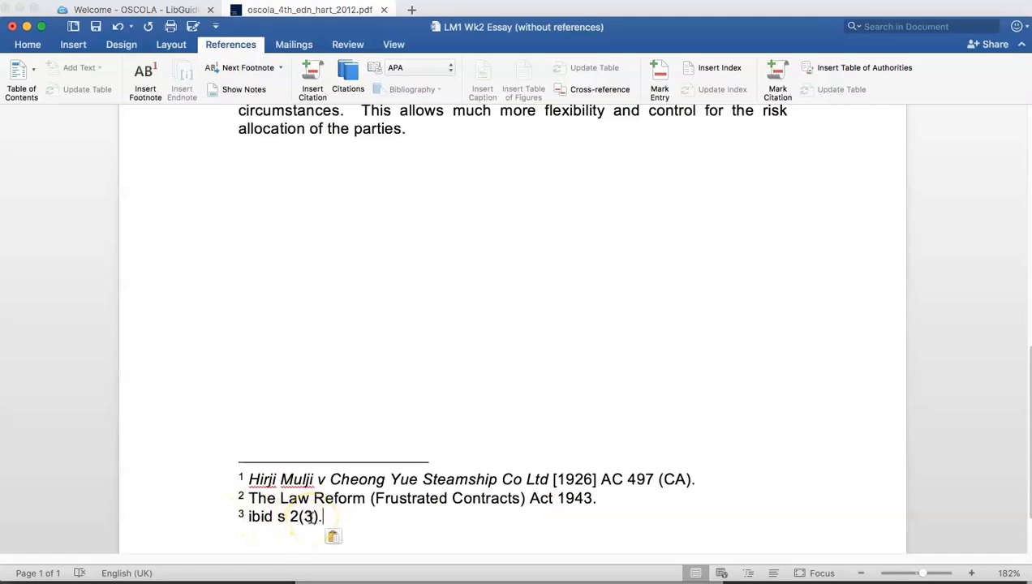
# Review the essay's section 1(3) passages and place the cursor after the case name "BP Exploration v Hunt.".
pyautogui.click(24, 551)
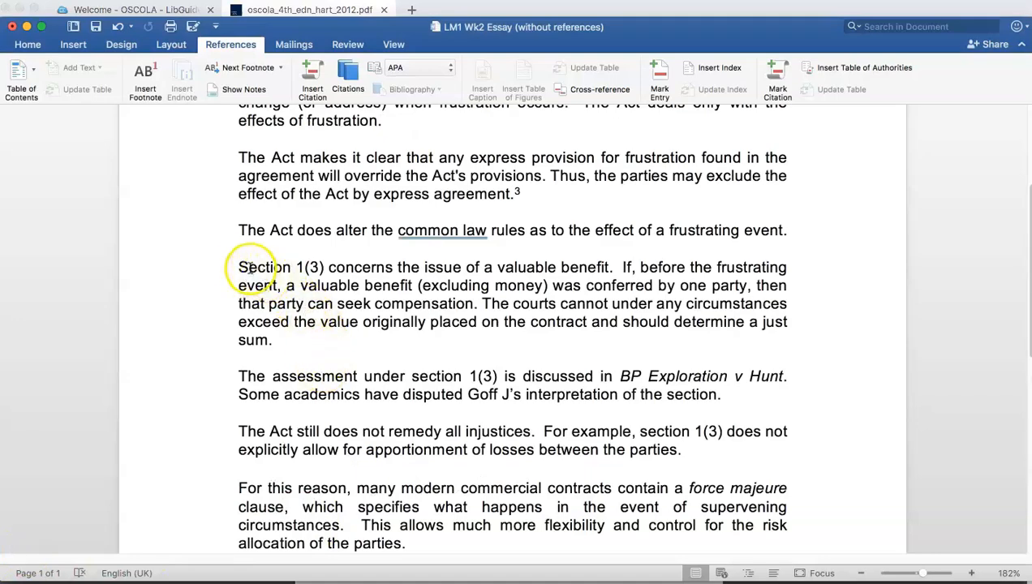
pyautogui.moveTo(240, 268); pyautogui.dragTo(490, 378)
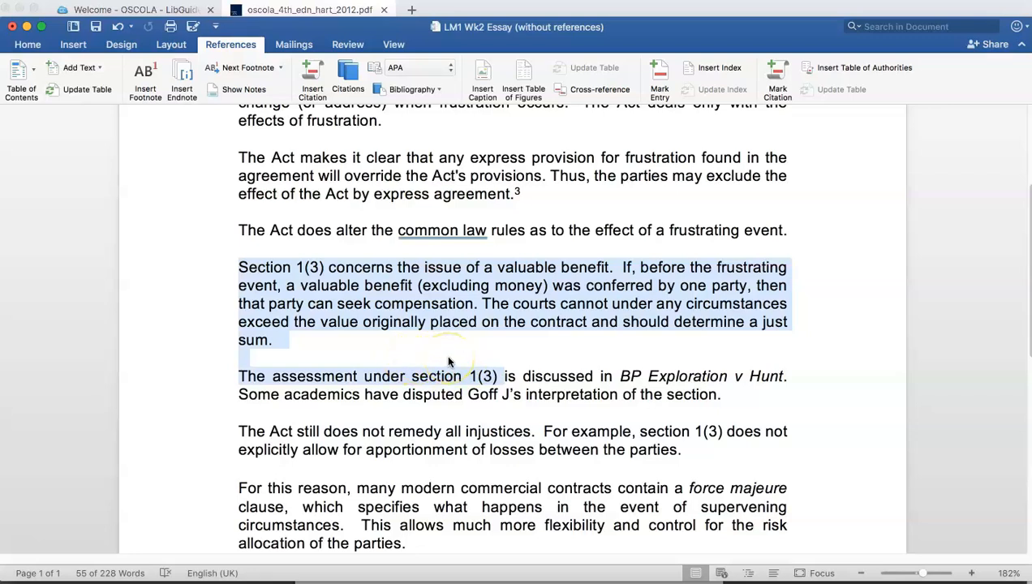
pyautogui.click(472, 306)
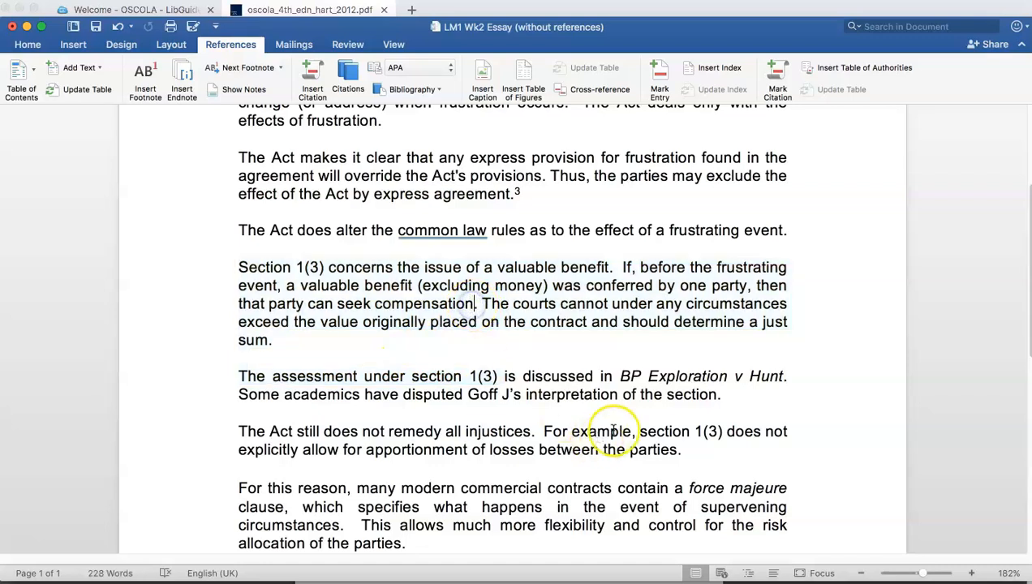
pyautogui.click(619, 379)
pyautogui.moveTo(619, 378); pyautogui.dragTo(775, 377)
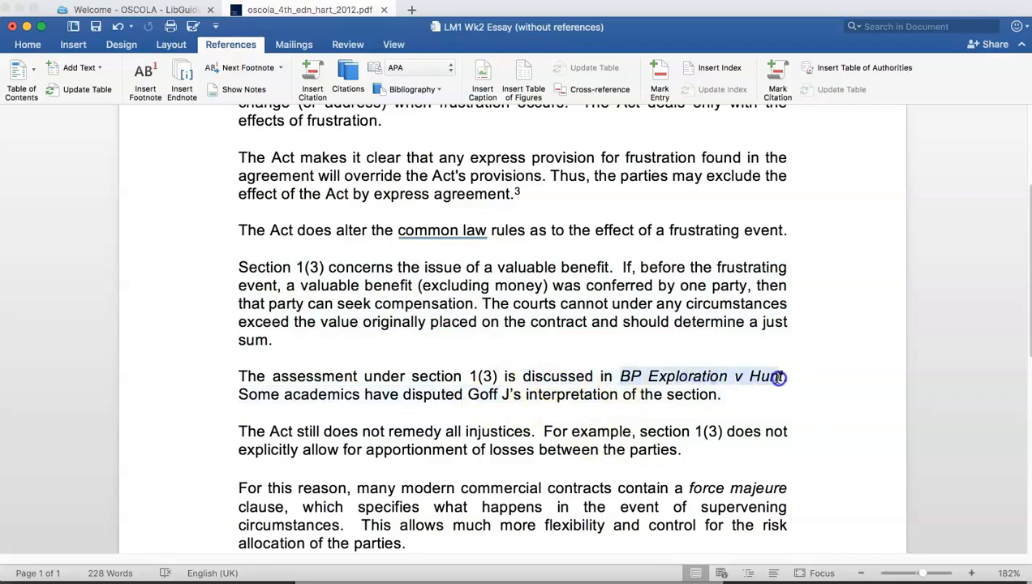
pyautogui.click(784, 380)
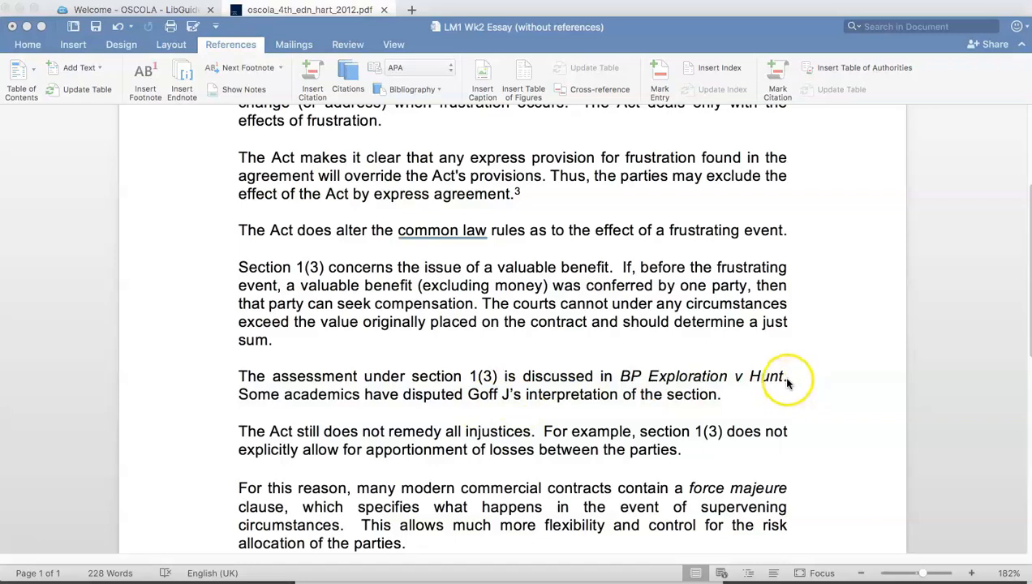
pyautogui.click(784, 377)
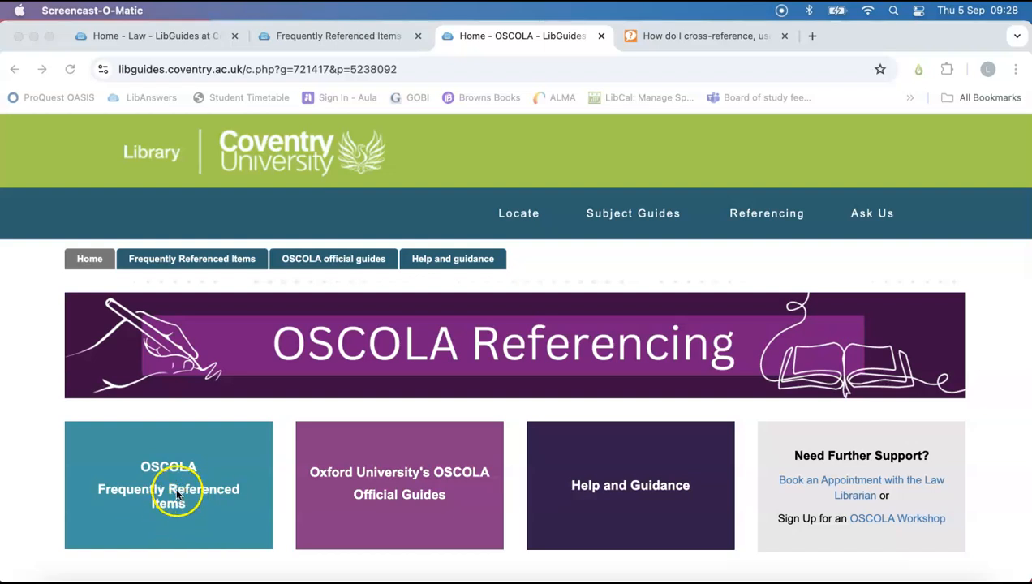
# In the browser's OSCOLA frequently referenced items, look up the footnote example for cases without a neutral citation whose name is given in the essay.
pyautogui.click(177, 493)
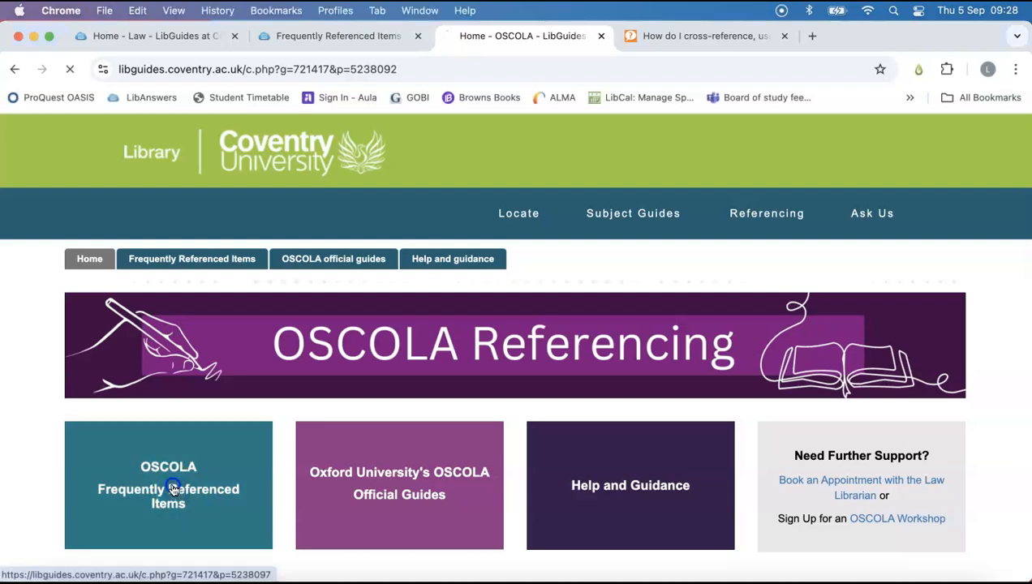
pyautogui.scroll(-1, 183, 490)
pyautogui.scroll(-1, 182, 490)
pyautogui.click(195, 471)
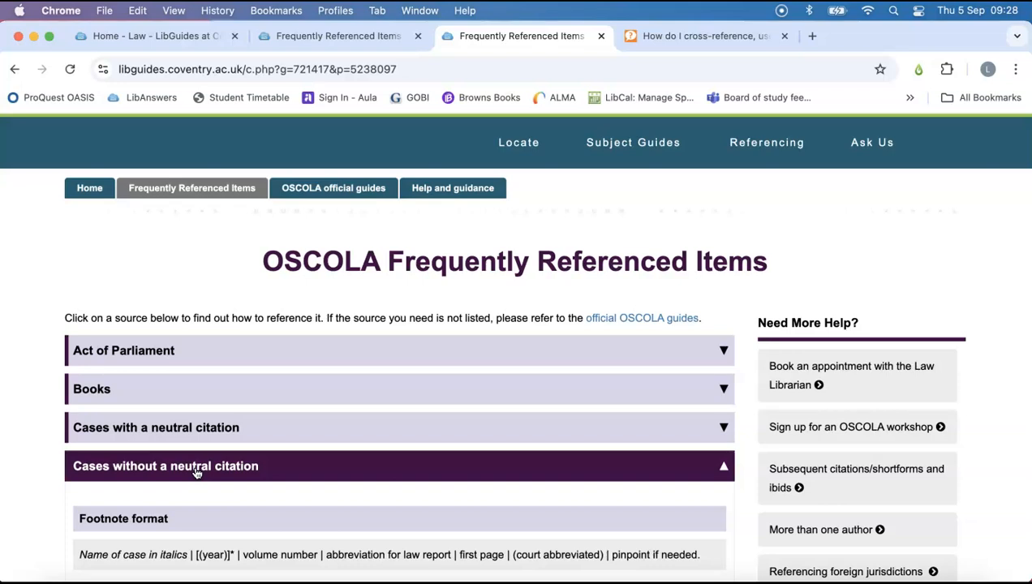
pyautogui.scroll(-10, 196, 473)
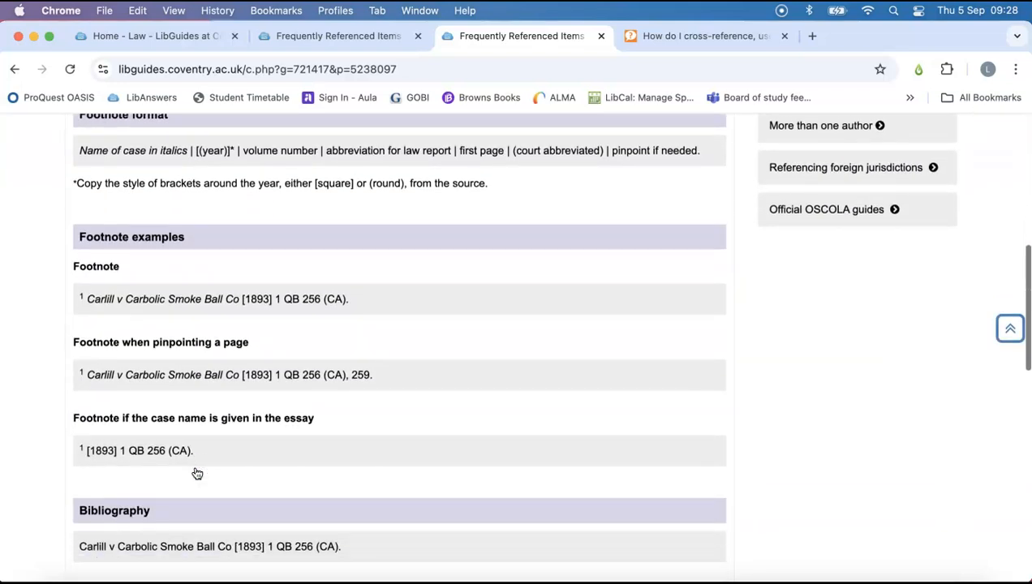
pyautogui.moveTo(69, 418); pyautogui.dragTo(327, 418)
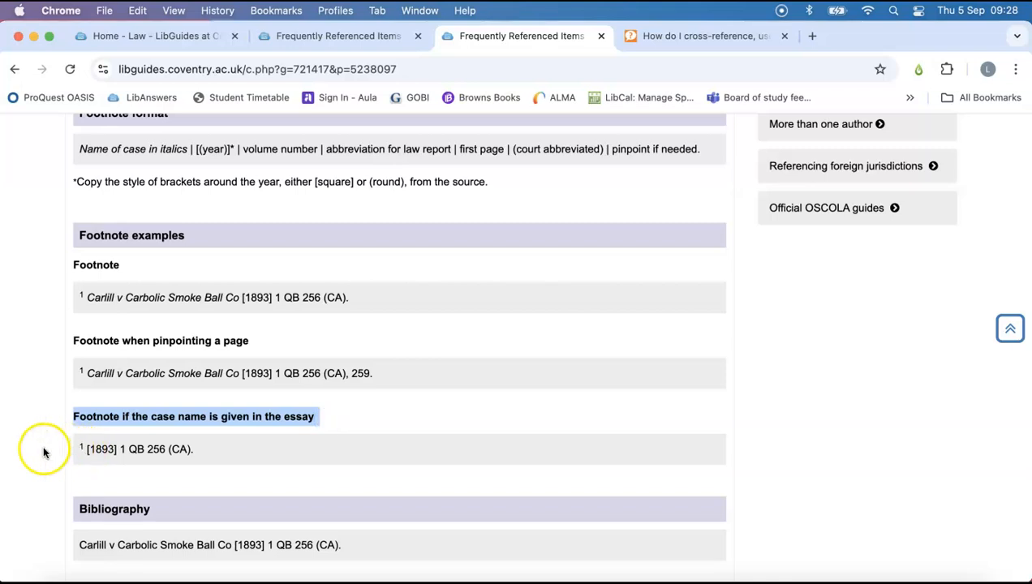
pyautogui.click(85, 449)
pyautogui.moveTo(211, 453); pyautogui.dragTo(81, 454)
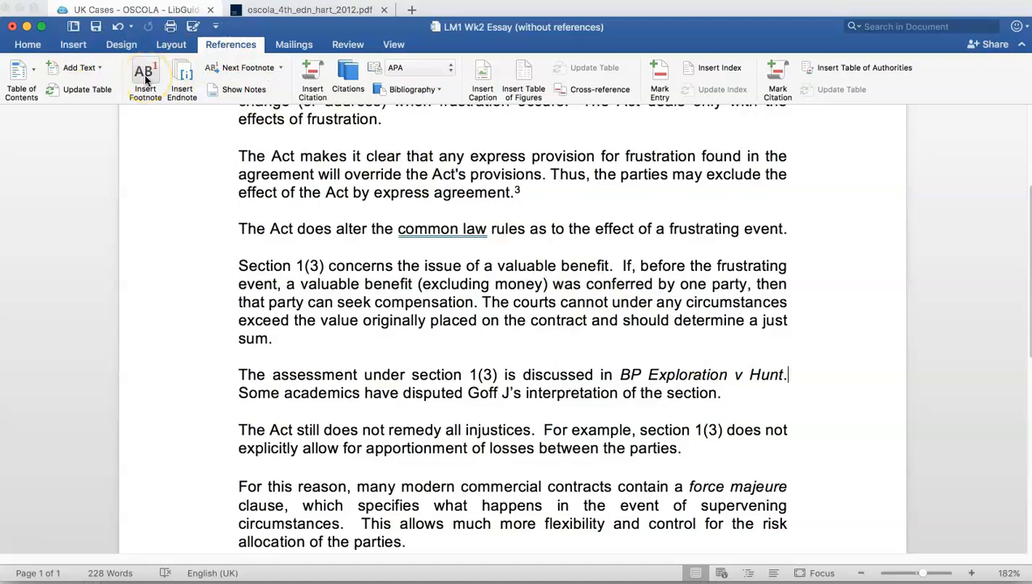
# Insert a footnote after "BP Exploration v Hunt." in the Word essay and paste "[1982] 1 All ER 925 (HL)." into it.
pyautogui.click(787, 379)
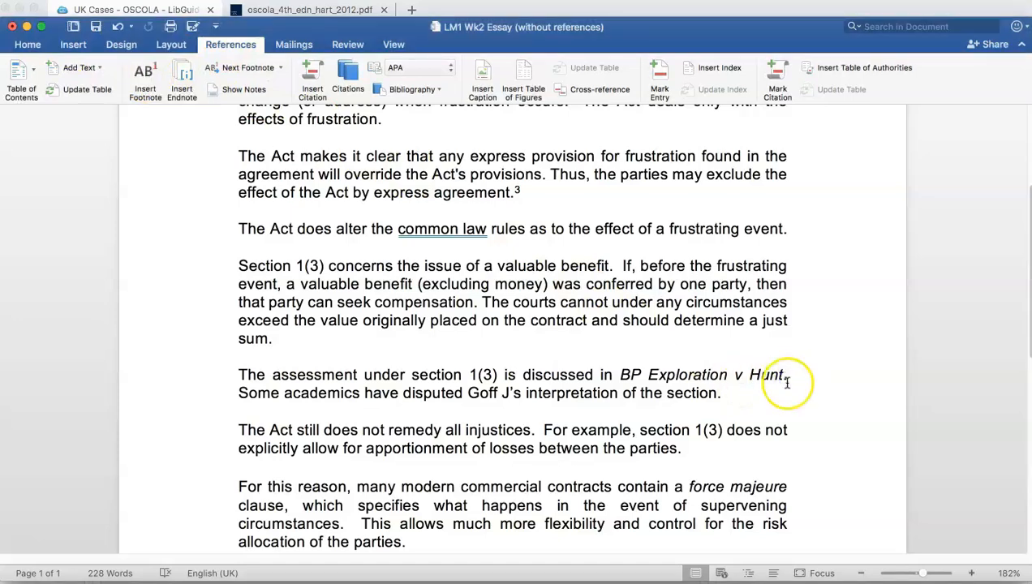
pyautogui.click(146, 81)
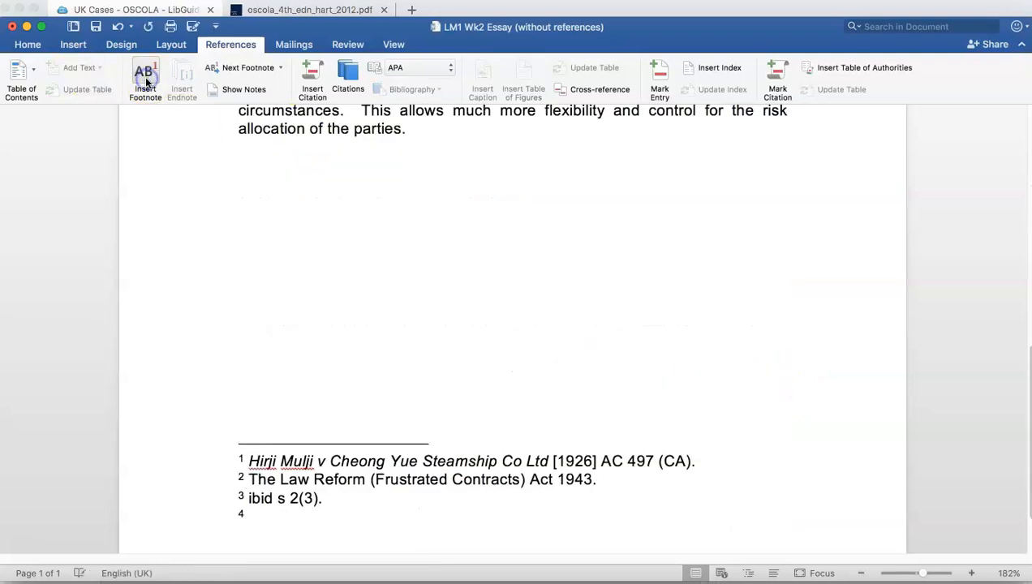
pyautogui.rightClick(254, 513)
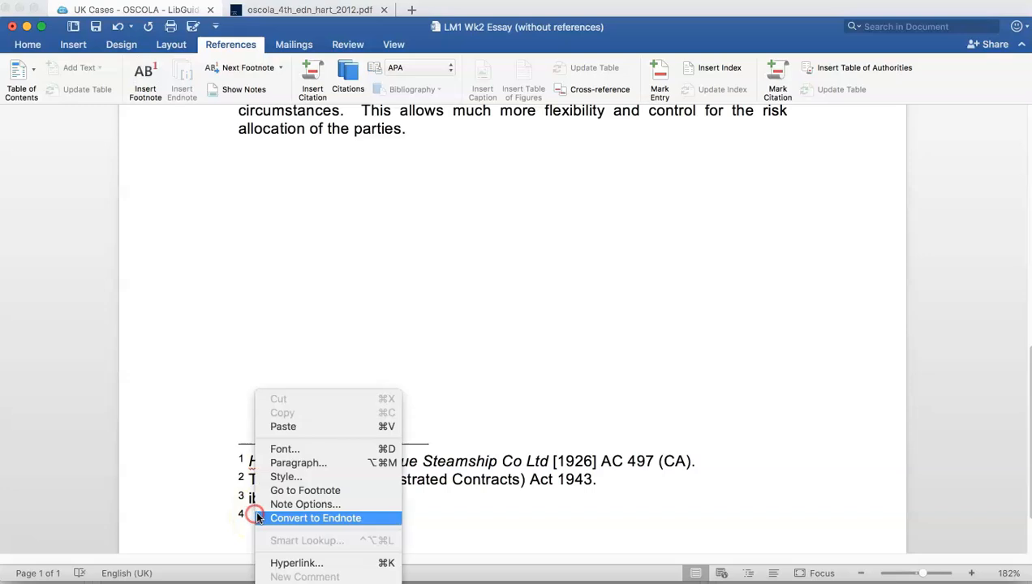
pyautogui.click(297, 425)
pyautogui.press('BackSpace')
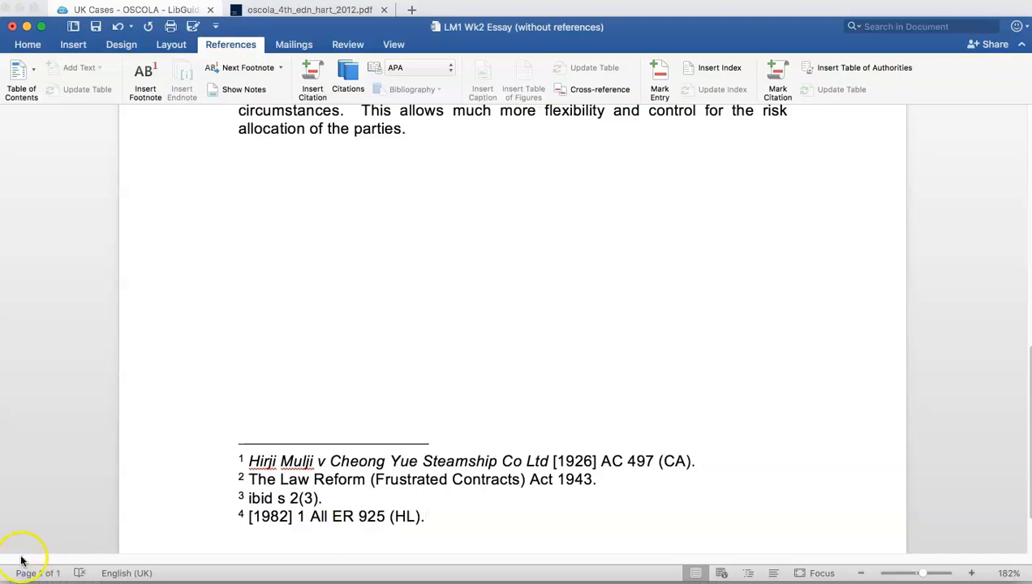
# Highlight the essay sentence beginning "Some academics have disputed" and place the cursor after "interpretation of the section.".
pyautogui.scroll(10, 239, 317)
pyautogui.moveTo(239, 317); pyautogui.dragTo(724, 319)
pyautogui.click(722, 318)
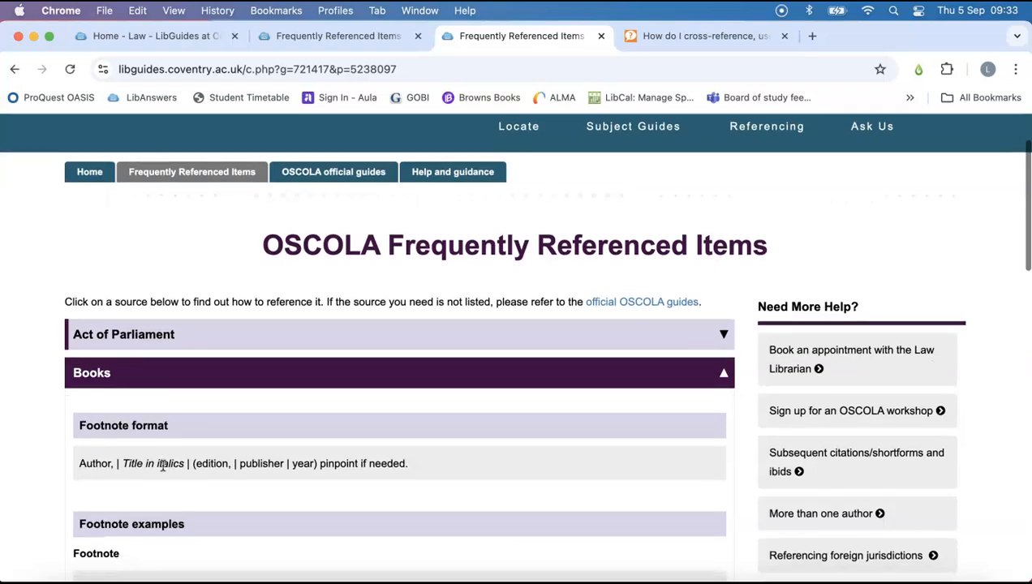
# In the browser's OSCOLA frequently referenced items, examine the Books footnote examples with and without a page pinpoint.
pyautogui.scroll(-3, 162, 466)
pyautogui.scroll(-1, 162, 466)
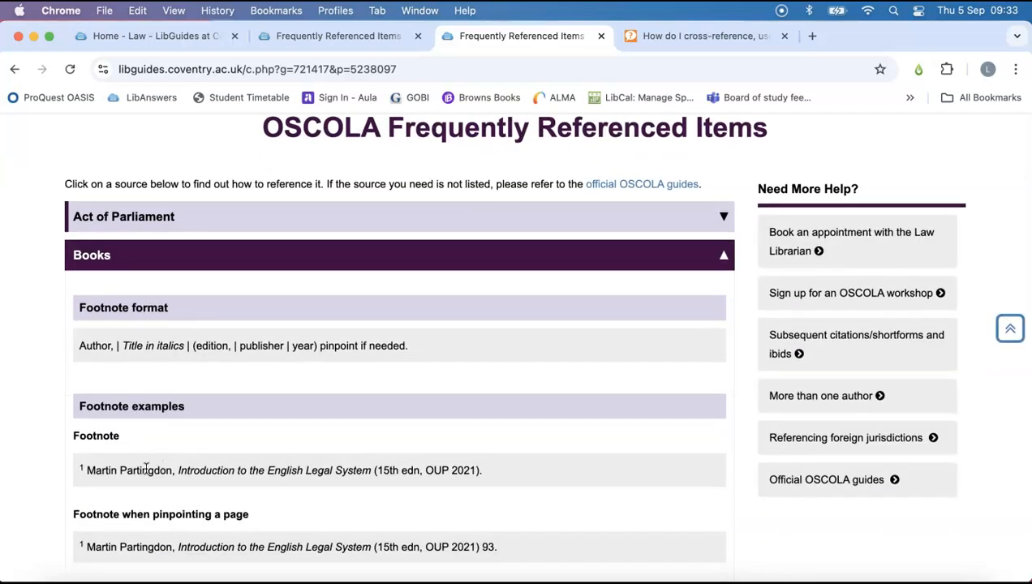
pyautogui.moveTo(85, 470); pyautogui.dragTo(474, 476)
pyautogui.moveTo(469, 545); pyautogui.dragTo(529, 550)
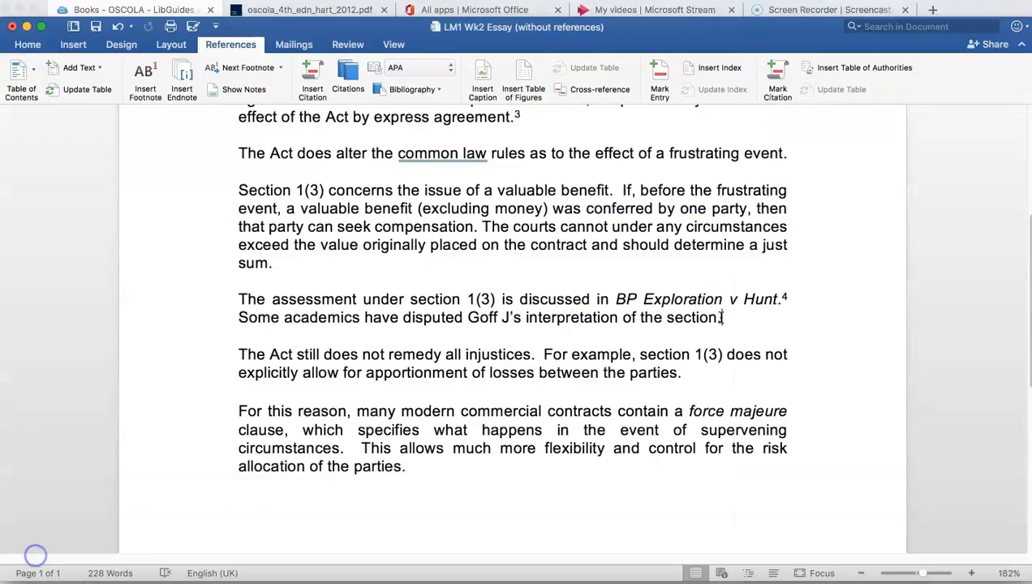
# Insert a footnote after "interpretation of the section." and paste the book citation for "Law of Contract (14th edn Pearson, 2019) 1562." into it.
pyautogui.write('.')
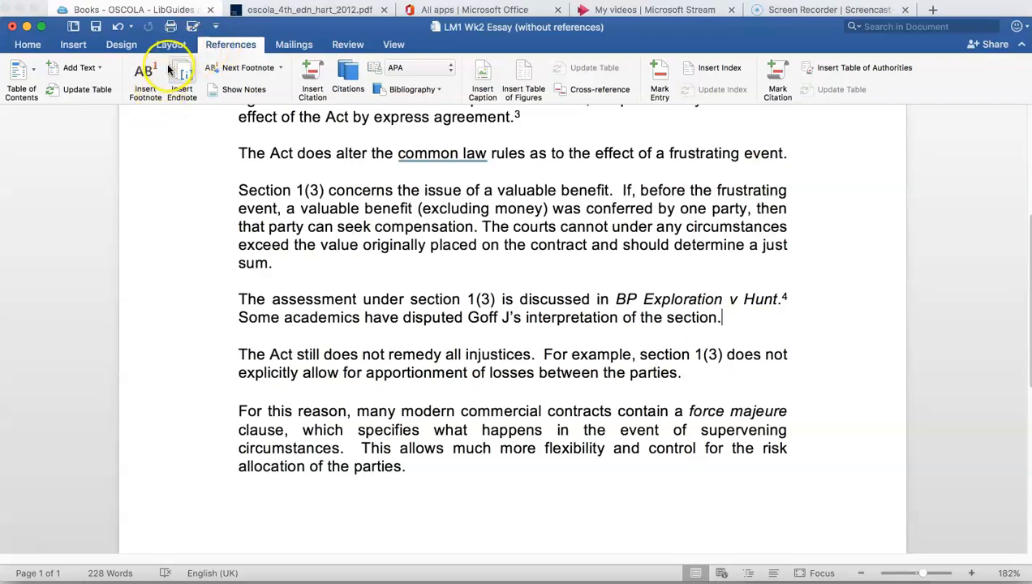
pyautogui.click(143, 77)
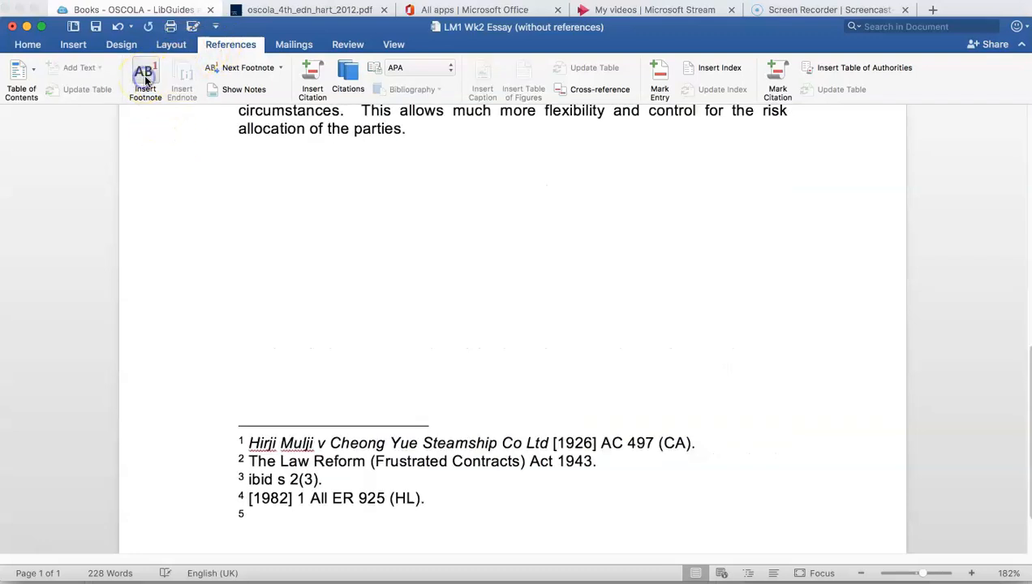
pyautogui.click(249, 516)
pyautogui.rightClick(249, 516)
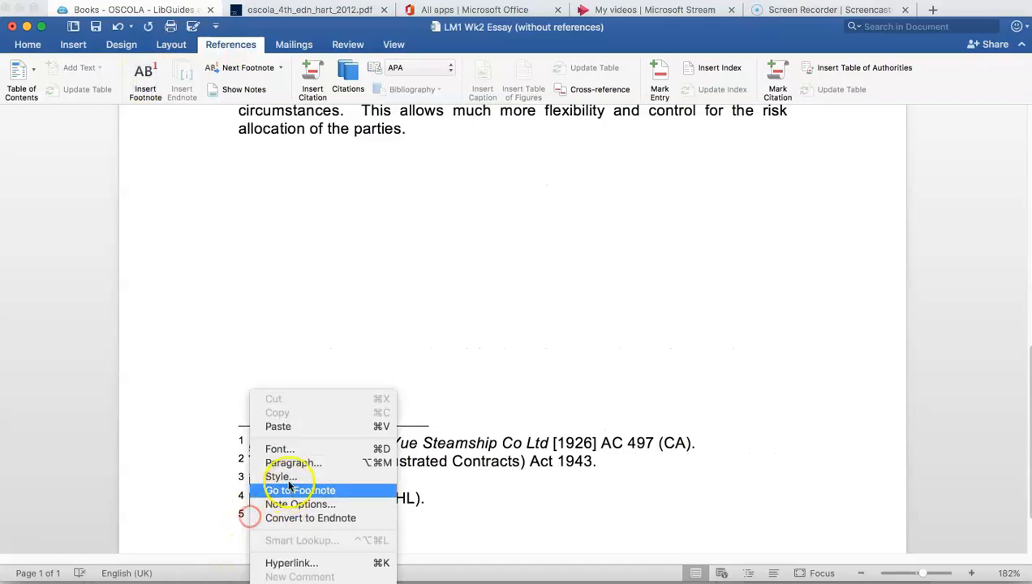
pyautogui.click(278, 427)
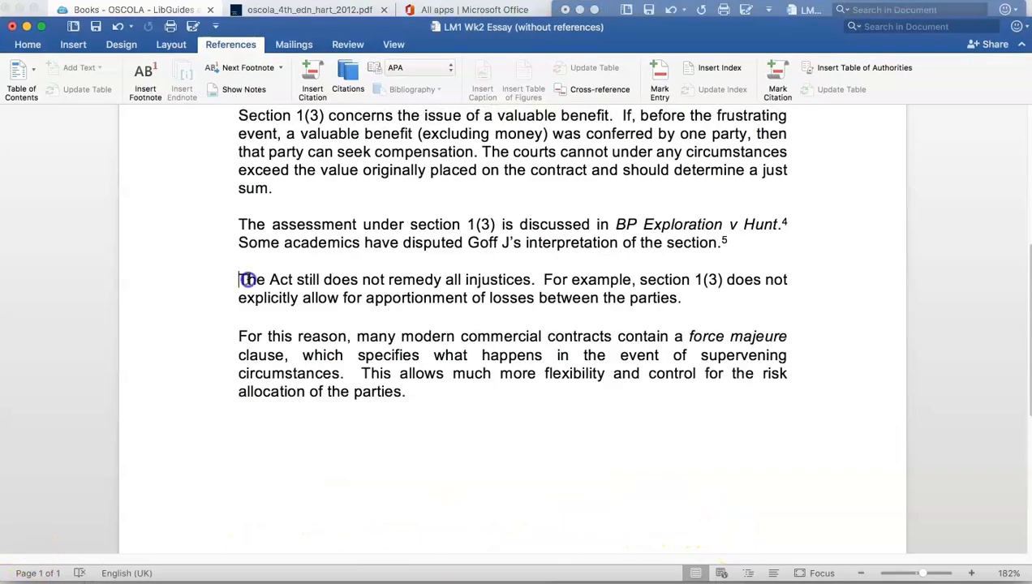
# Highlight the essay text from "The Act still does not remedy" to "For this reason," and place the cursor after "allocation of the parties.".
pyautogui.moveTo(239, 279); pyautogui.dragTo(368, 324)
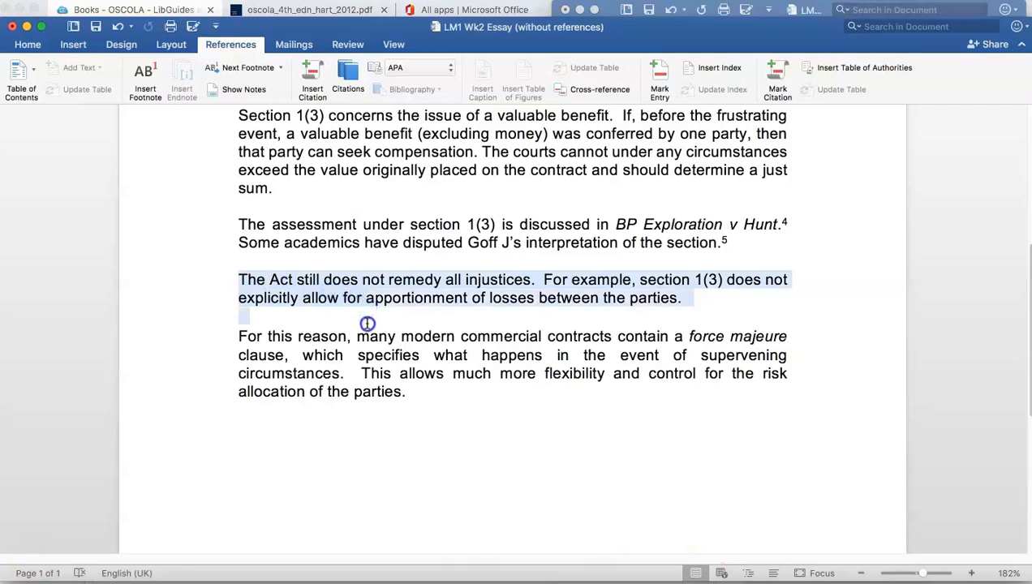
pyautogui.moveTo(367, 324); pyautogui.dragTo(368, 326)
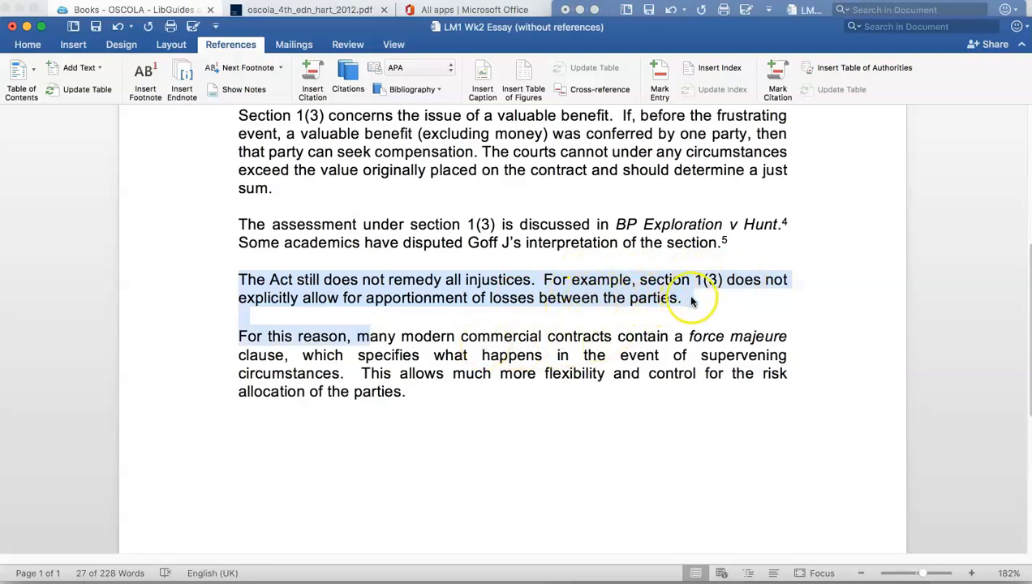
pyautogui.click(410, 392)
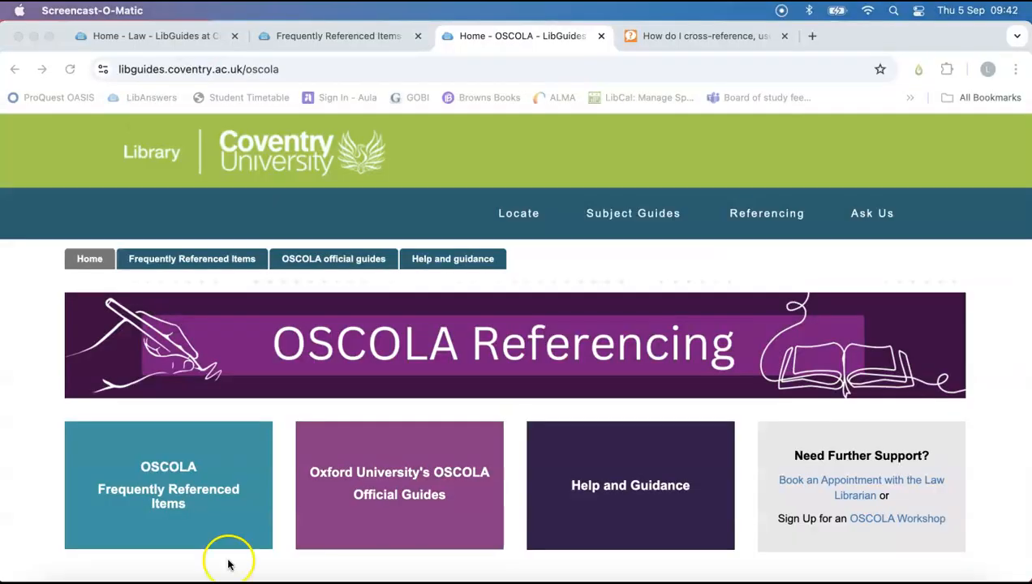
# In the browser's OSCOLA frequently referenced items, examine the Journal articles footnote format and the examples with and without a page pinpoint.
pyautogui.click(180, 475)
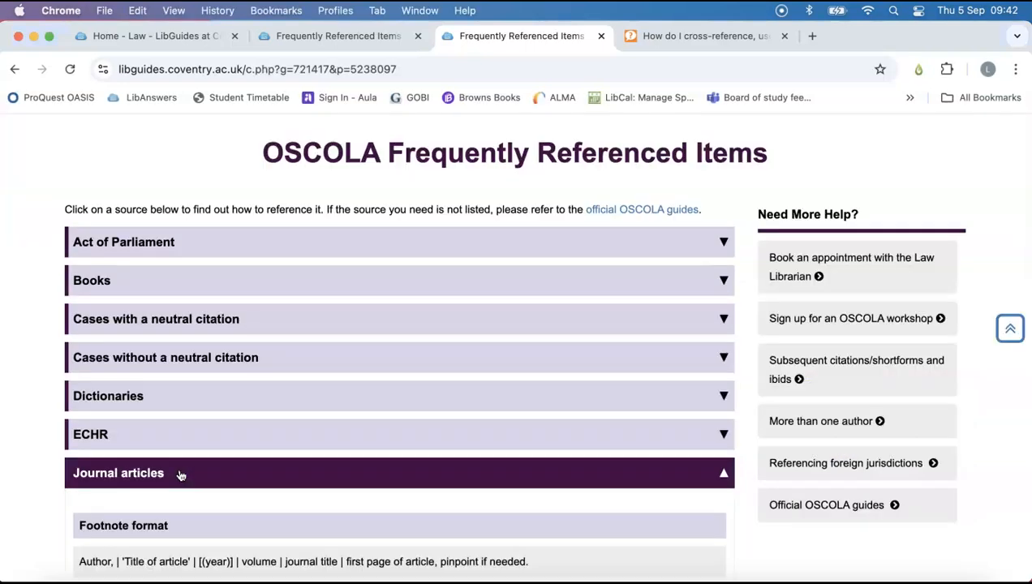
pyautogui.scroll(-3, 182, 498)
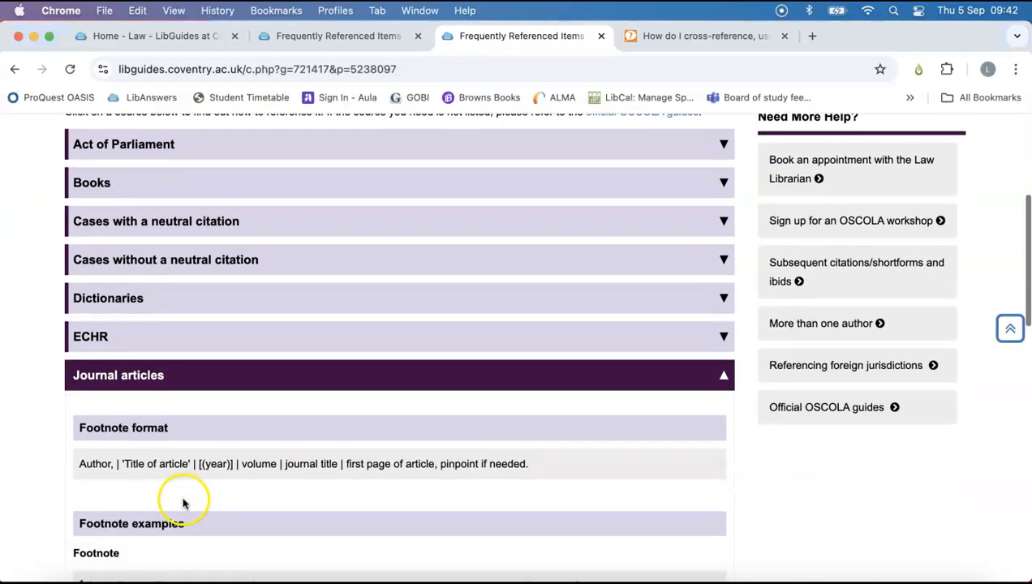
pyautogui.moveTo(90, 428); pyautogui.dragTo(694, 432)
pyautogui.click(565, 431)
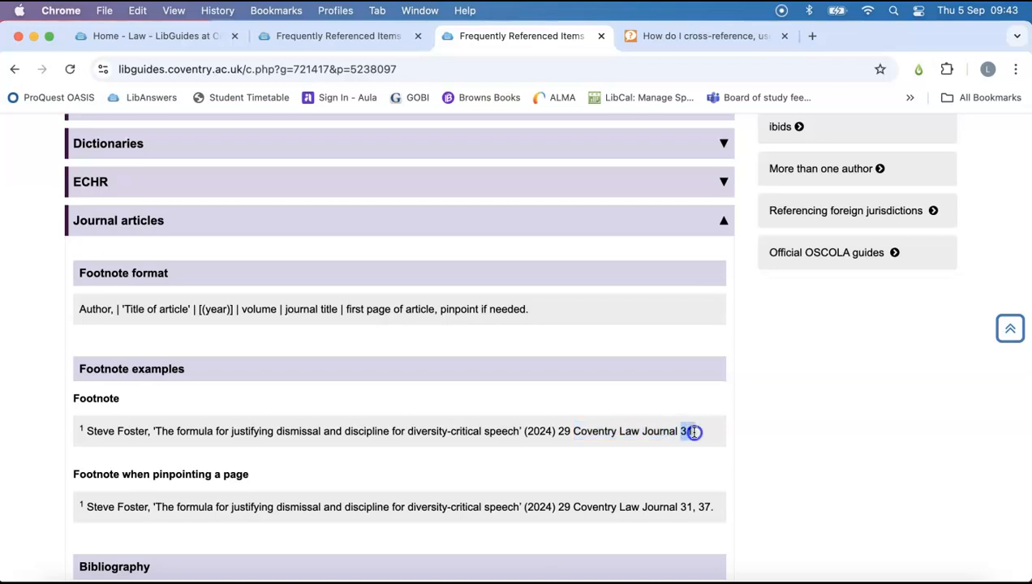
pyautogui.moveTo(680, 507); pyautogui.dragTo(720, 510)
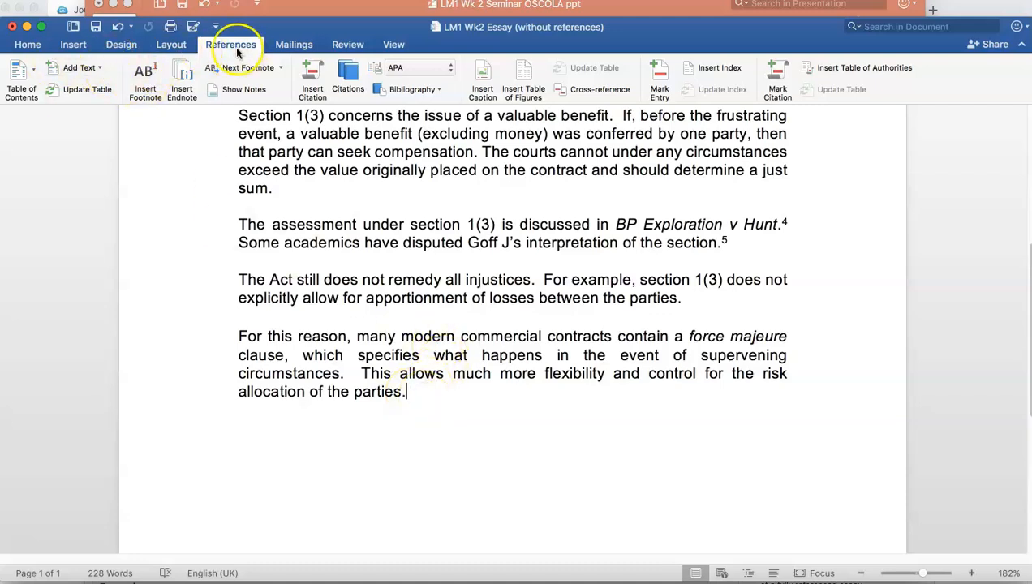
# In the Word essay, insert a footnote after "allocation of the parties." and paste the journal citation for "Drafting force majeure clauses: some practical considerations" into it.
pyautogui.click(140, 80)
pyautogui.rightClick(256, 516)
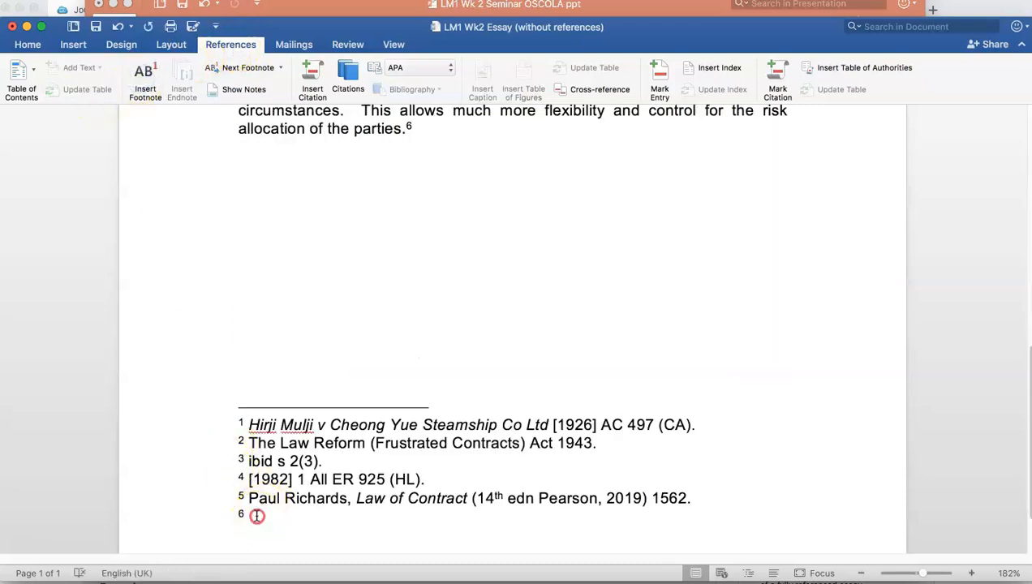
pyautogui.click(286, 426)
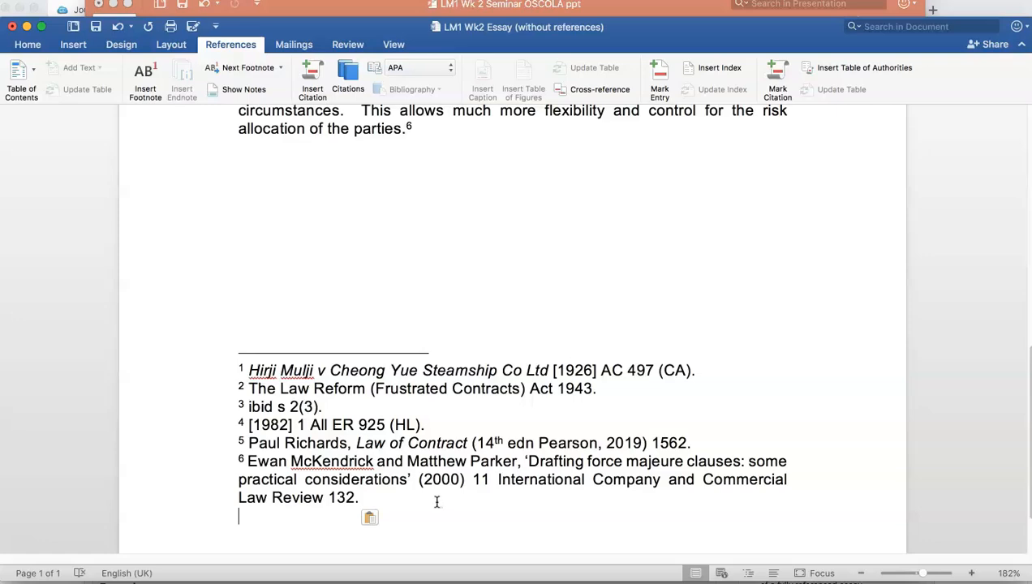
pyautogui.click(34, 555)
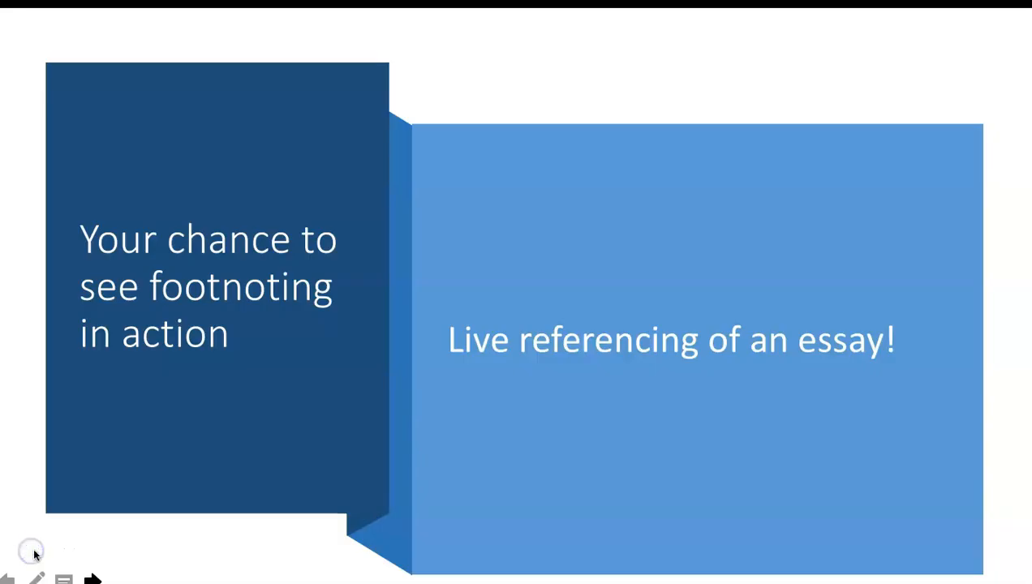